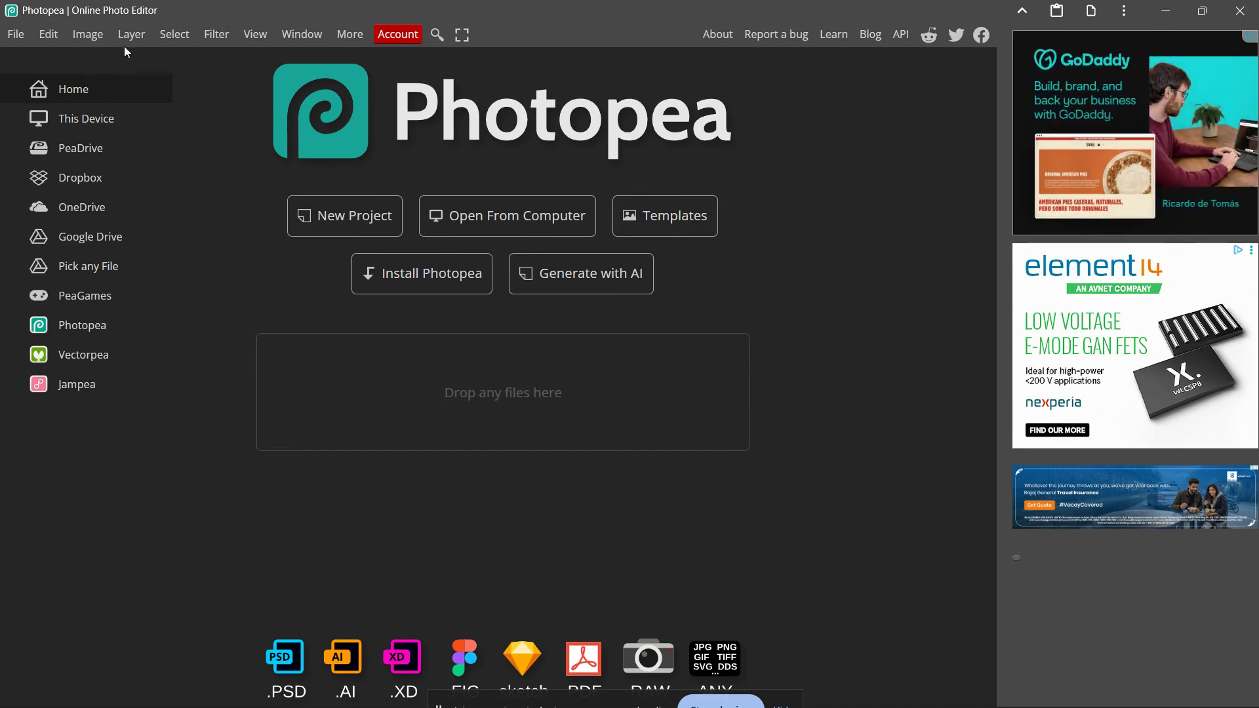
# Step: Create a new 500 × 500 pixel project at 72 DPI with a transparent background
pyautogui.click(16, 34)
pyautogui.click(33, 47)
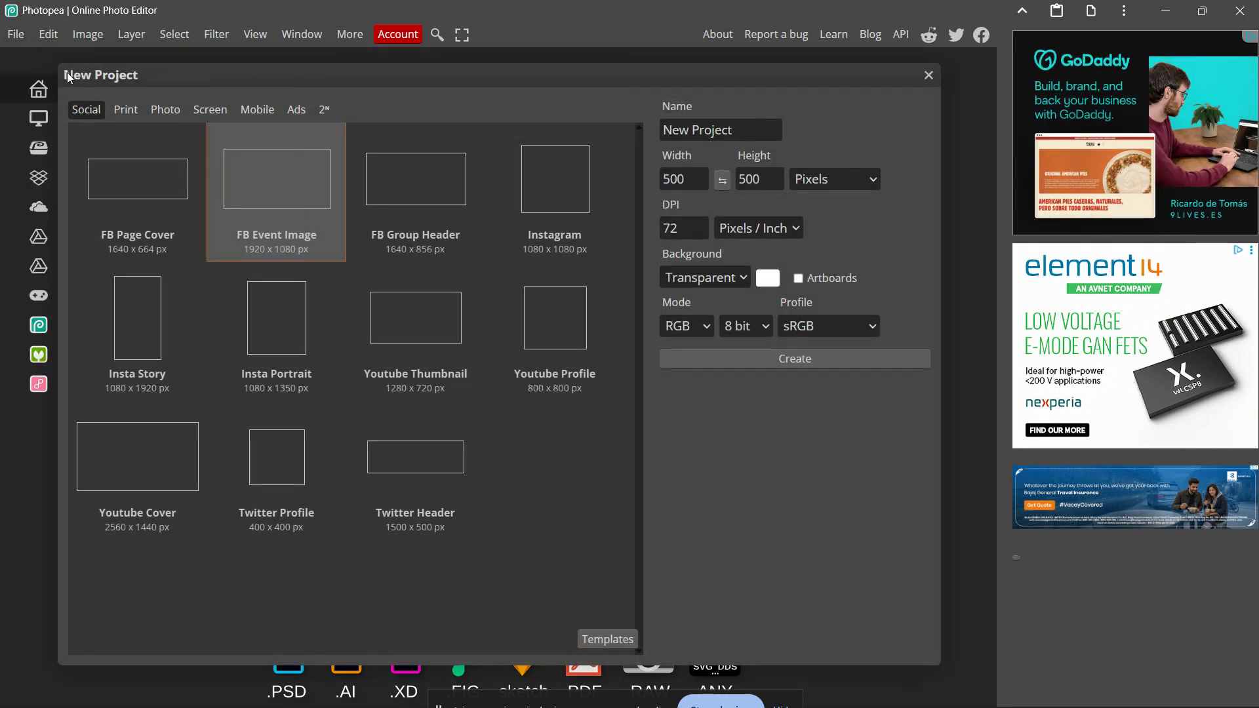
pyautogui.moveTo(698, 176); pyautogui.dragTo(661, 177)
pyautogui.moveTo(771, 175); pyautogui.dragTo(742, 175)
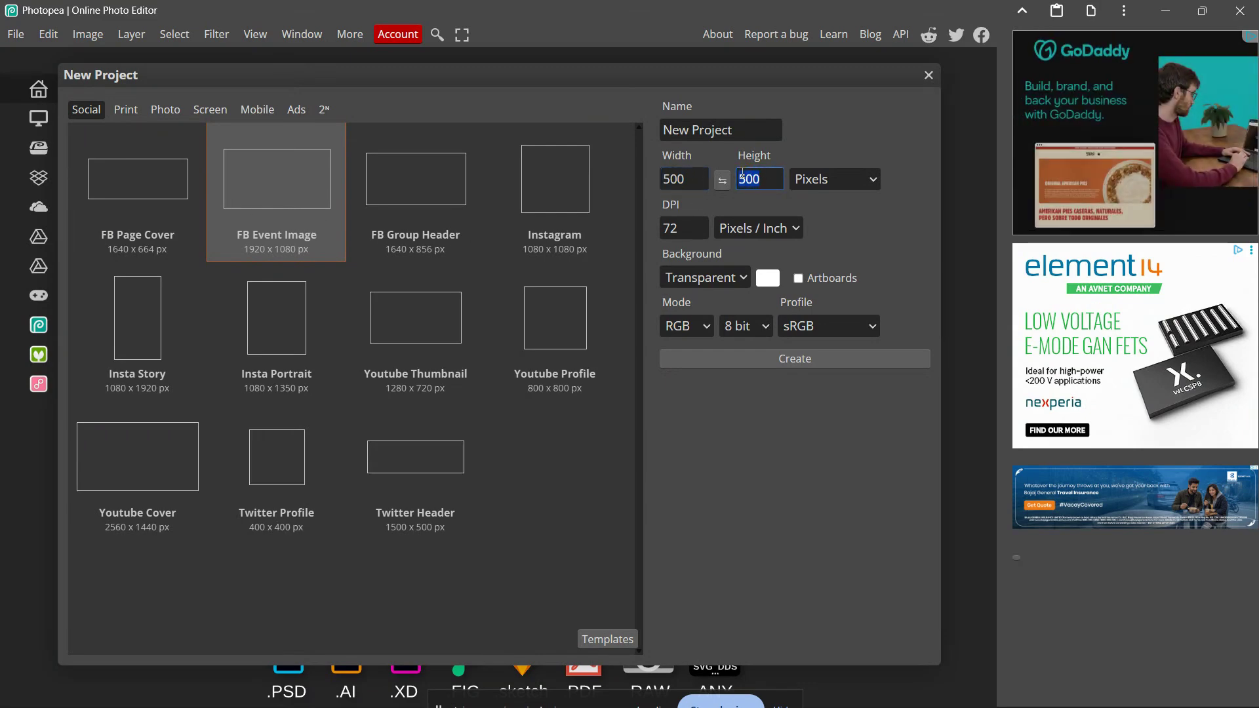
pyautogui.click(813, 207)
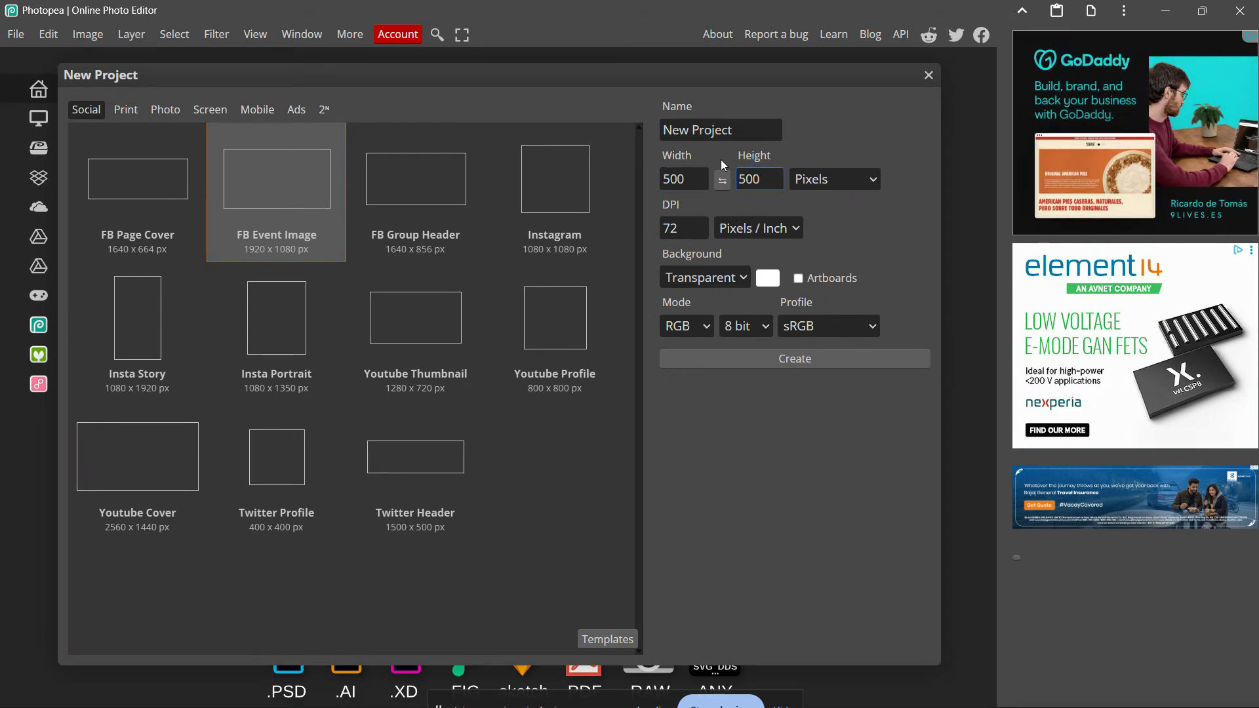
pyautogui.click(708, 179)
pyautogui.click(704, 189)
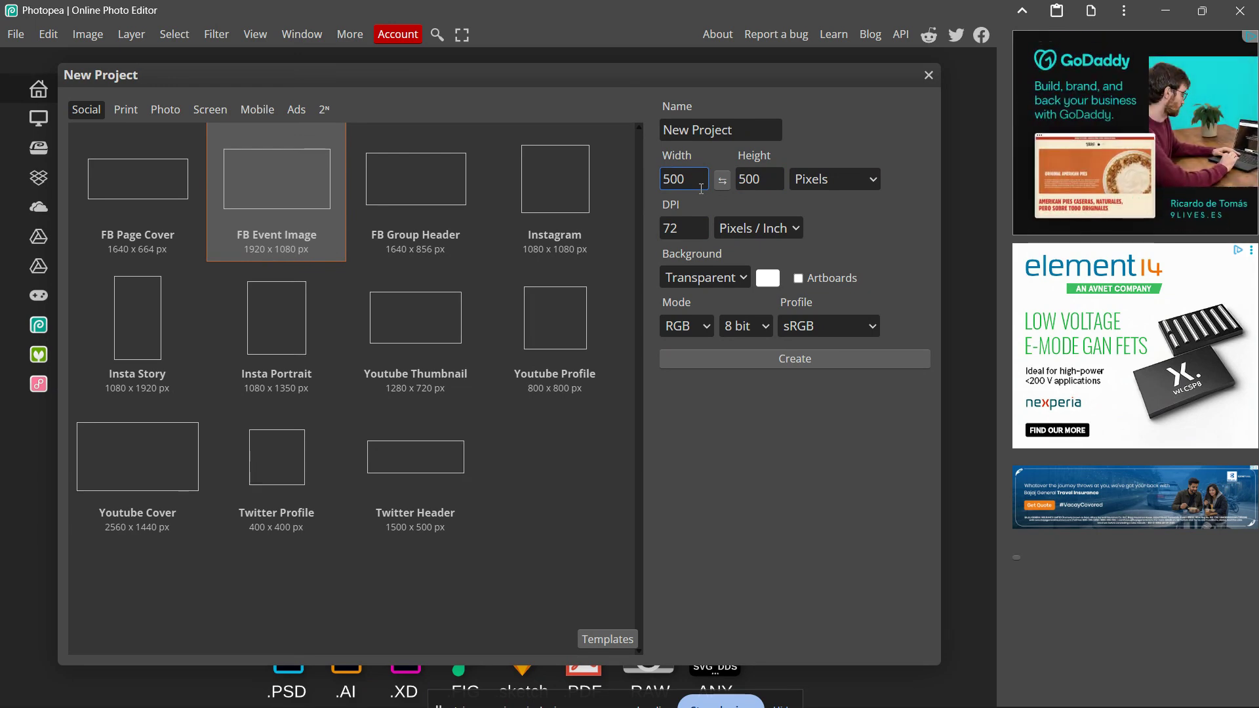
pyautogui.click(702, 272)
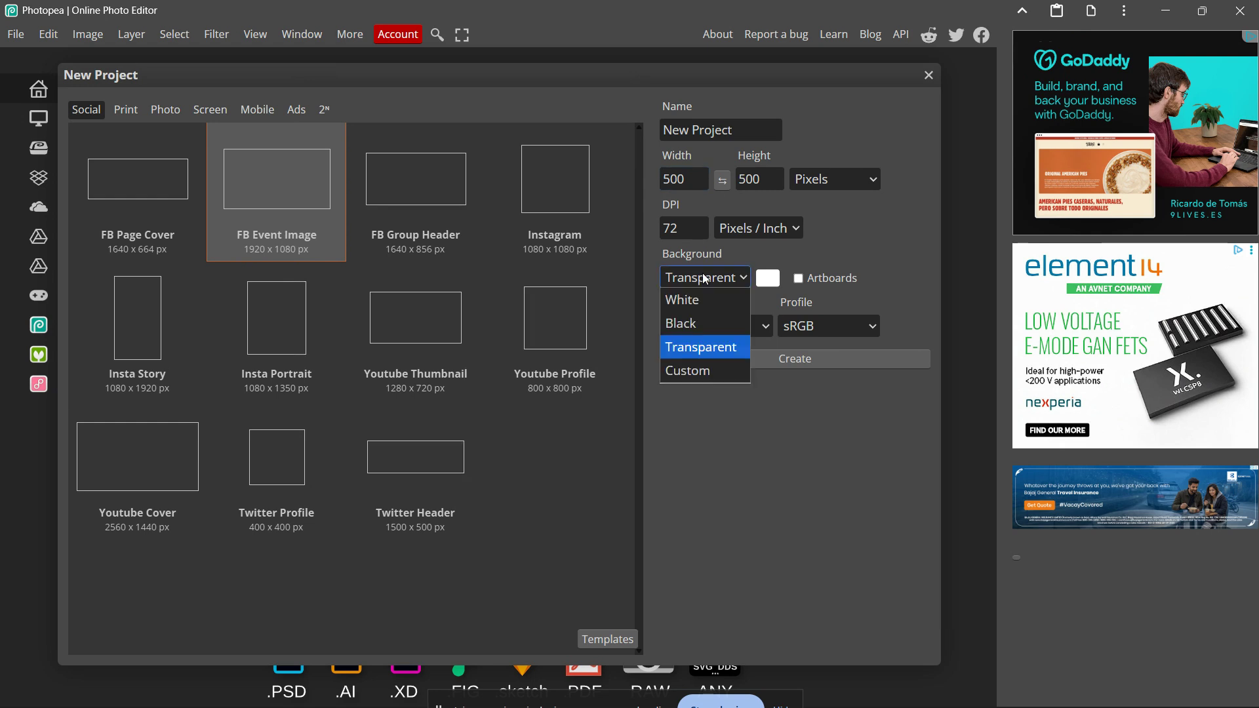
pyautogui.click(710, 349)
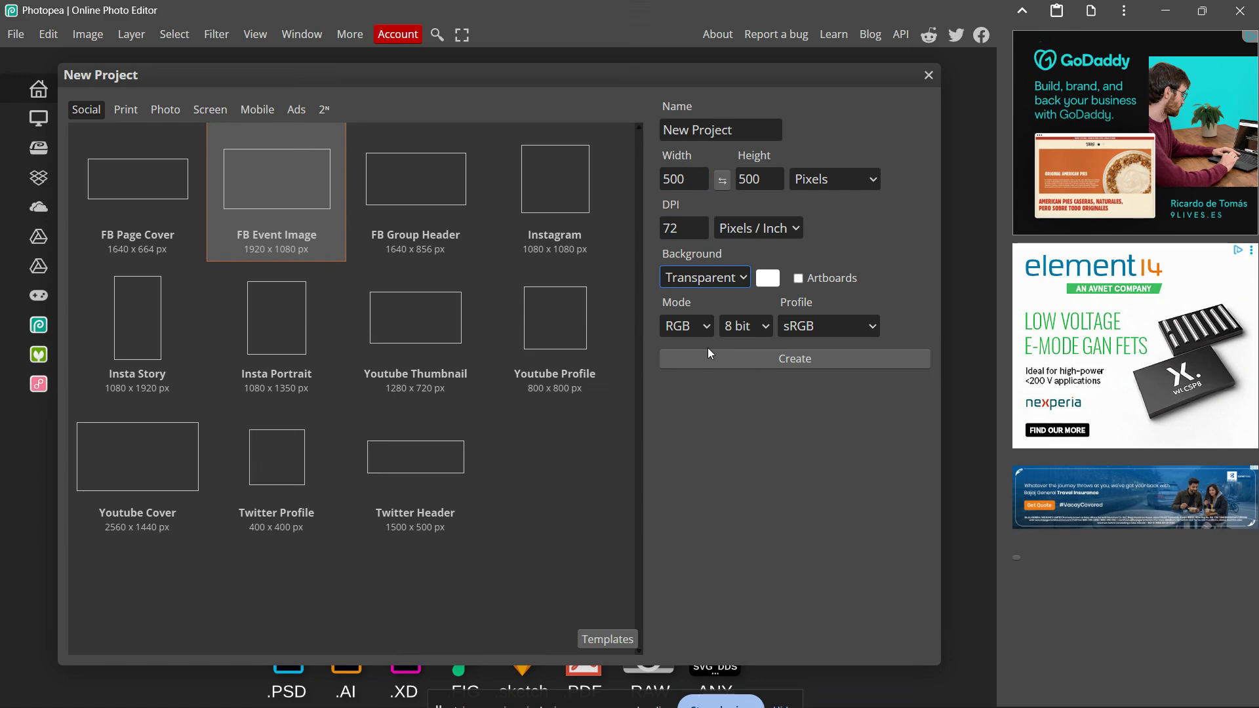
pyautogui.click(726, 358)
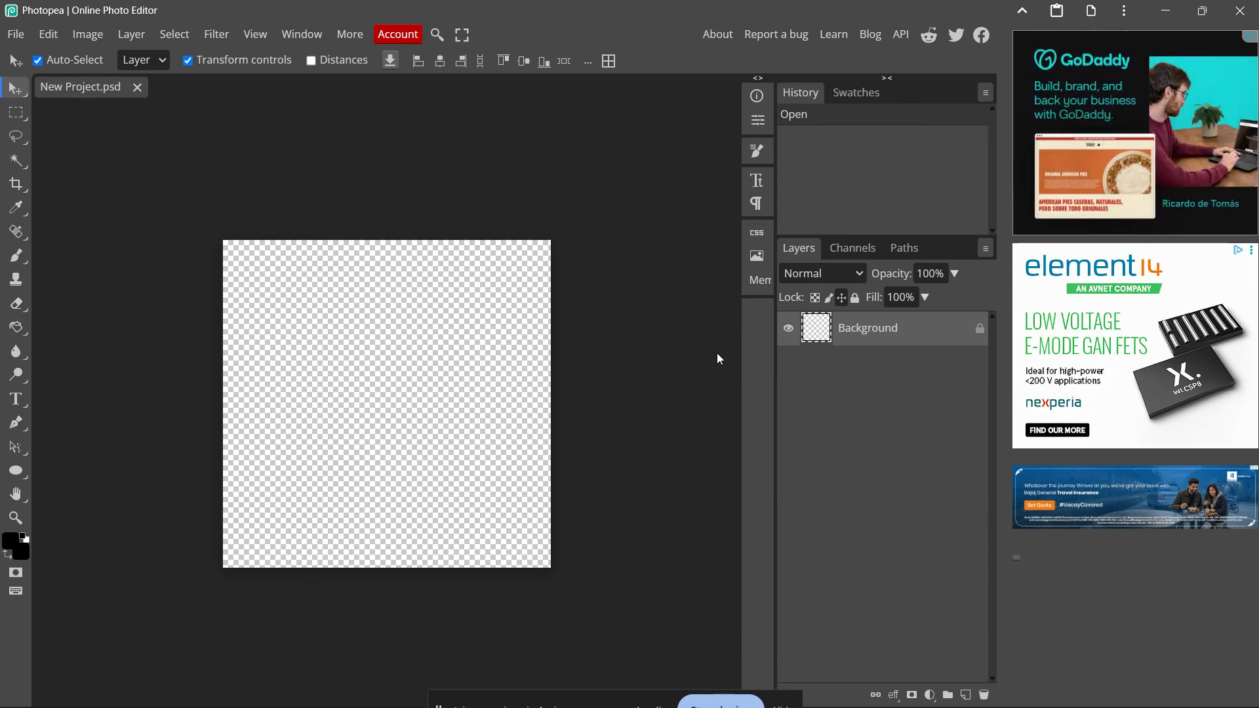
# Step: Place cat_wink_gray.png into the project and scale it down to about 65% around the canvas centre
pyautogui.click(17, 471)
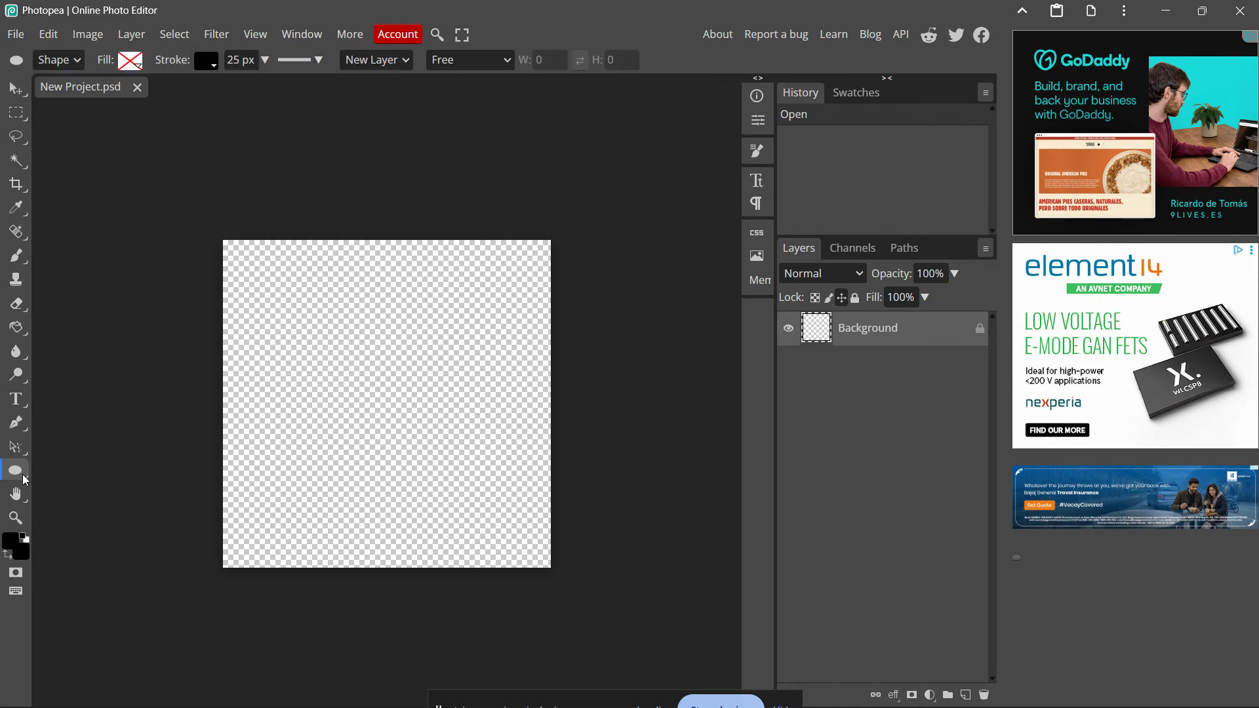
pyautogui.rightClick(16, 470)
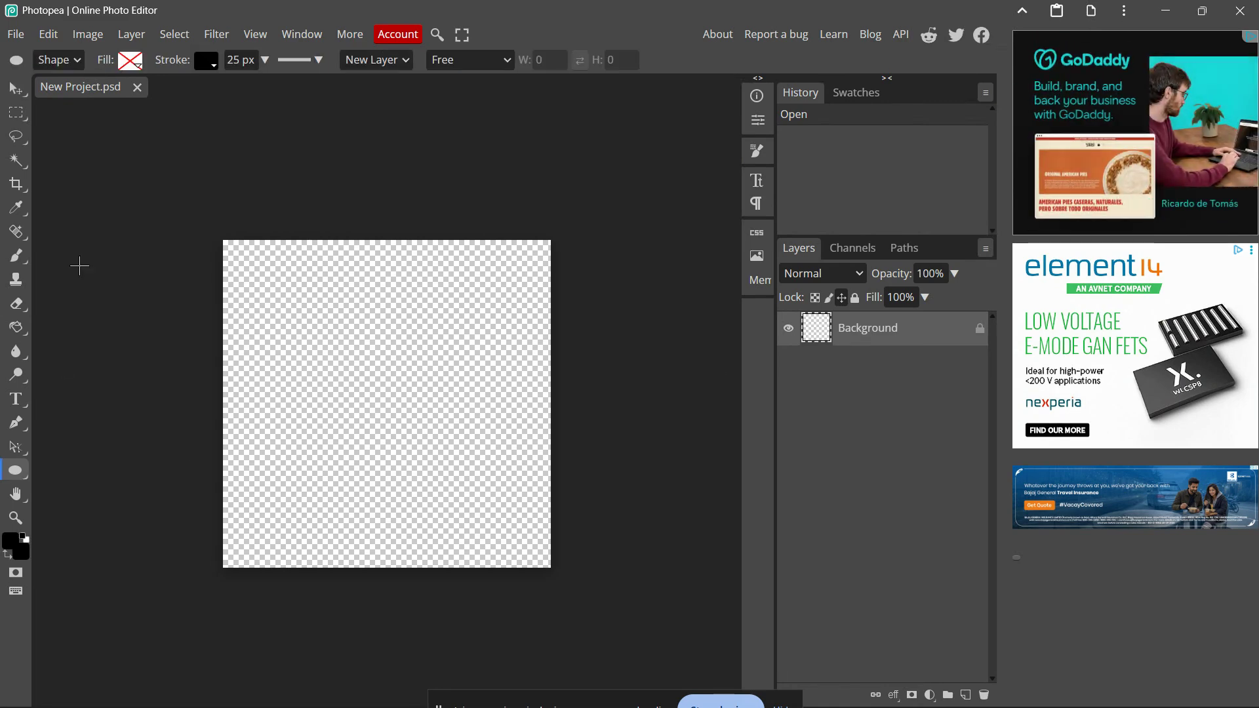
pyautogui.click(14, 37)
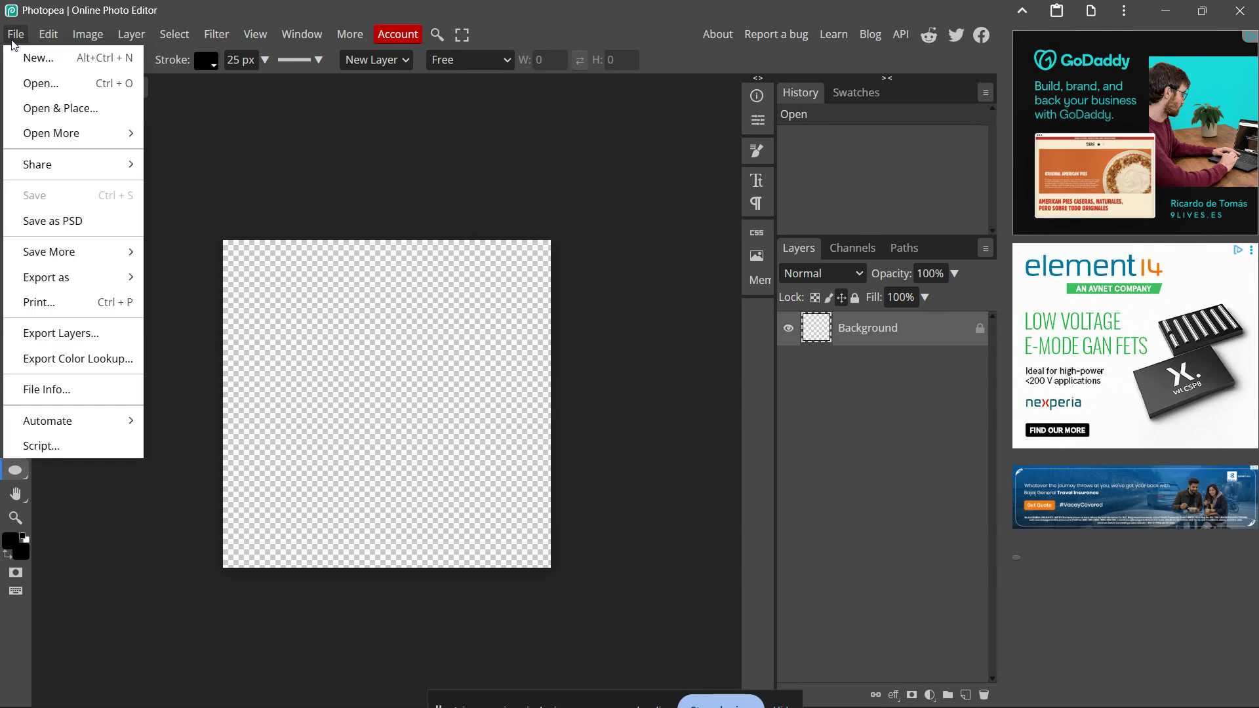
pyautogui.click(61, 108)
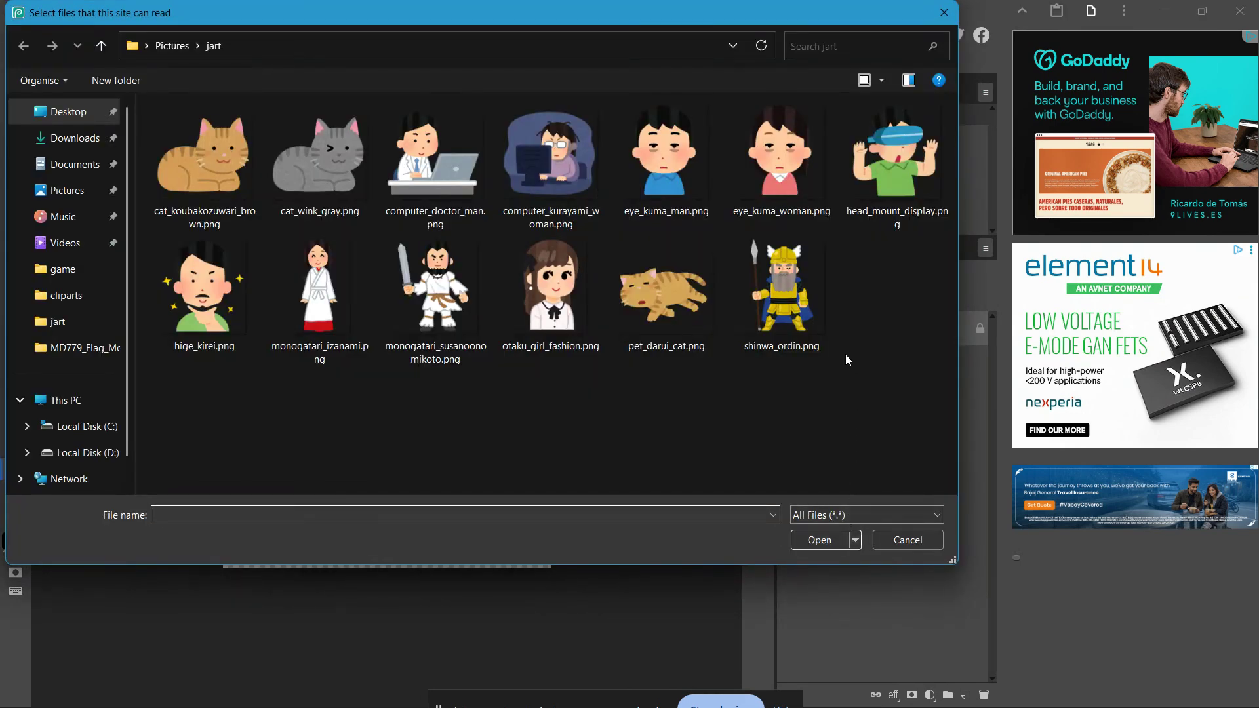
pyautogui.doubleClick(318, 183)
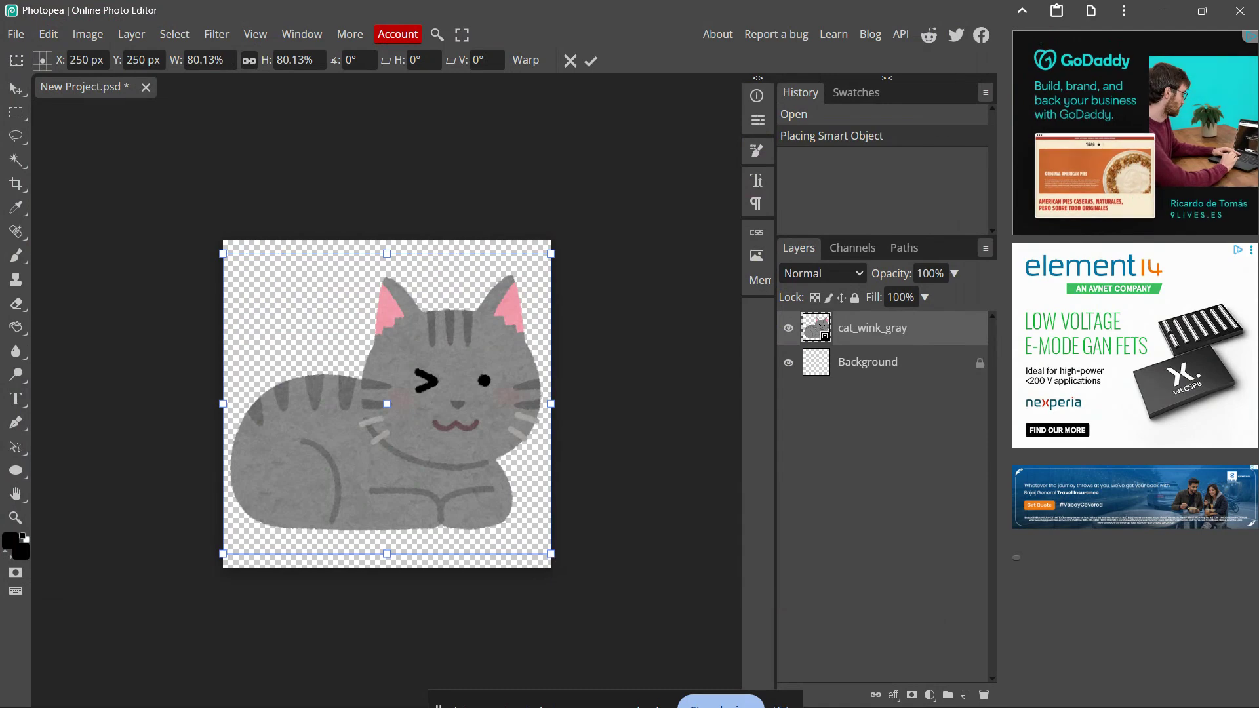
pyautogui.moveTo(553, 553); pyautogui.dragTo(513, 532)
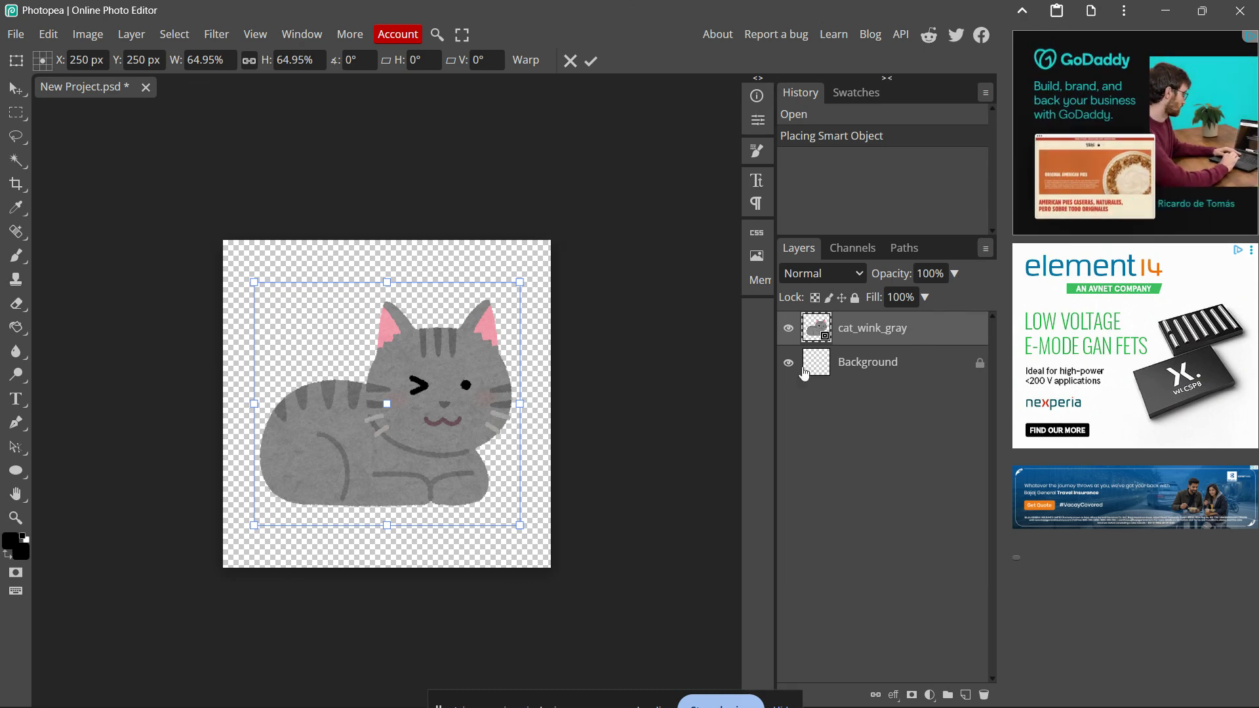
pyautogui.press('Return')
# Step: Merge the cat_wink_gray layer with the Background layer
pyautogui.press('u')
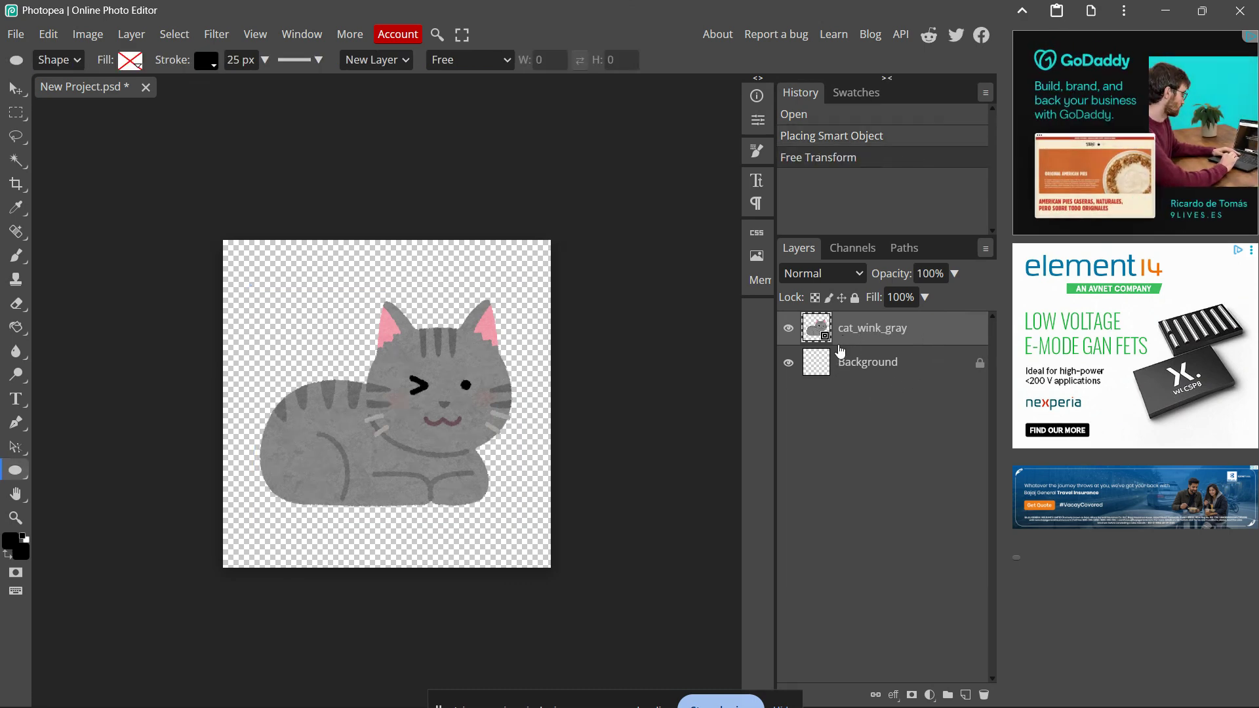
pyautogui.keyDown('shift'); pyautogui.click(869, 367); pyautogui.keyUp('shift')
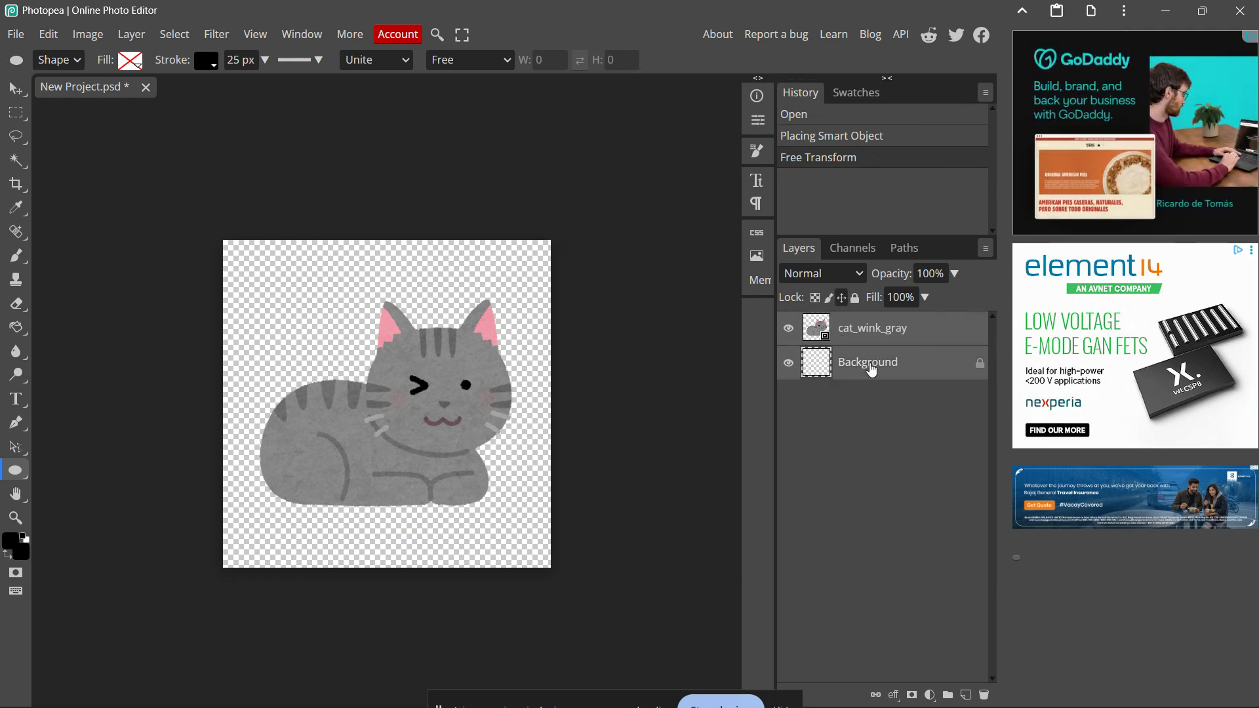
pyautogui.click(885, 338)
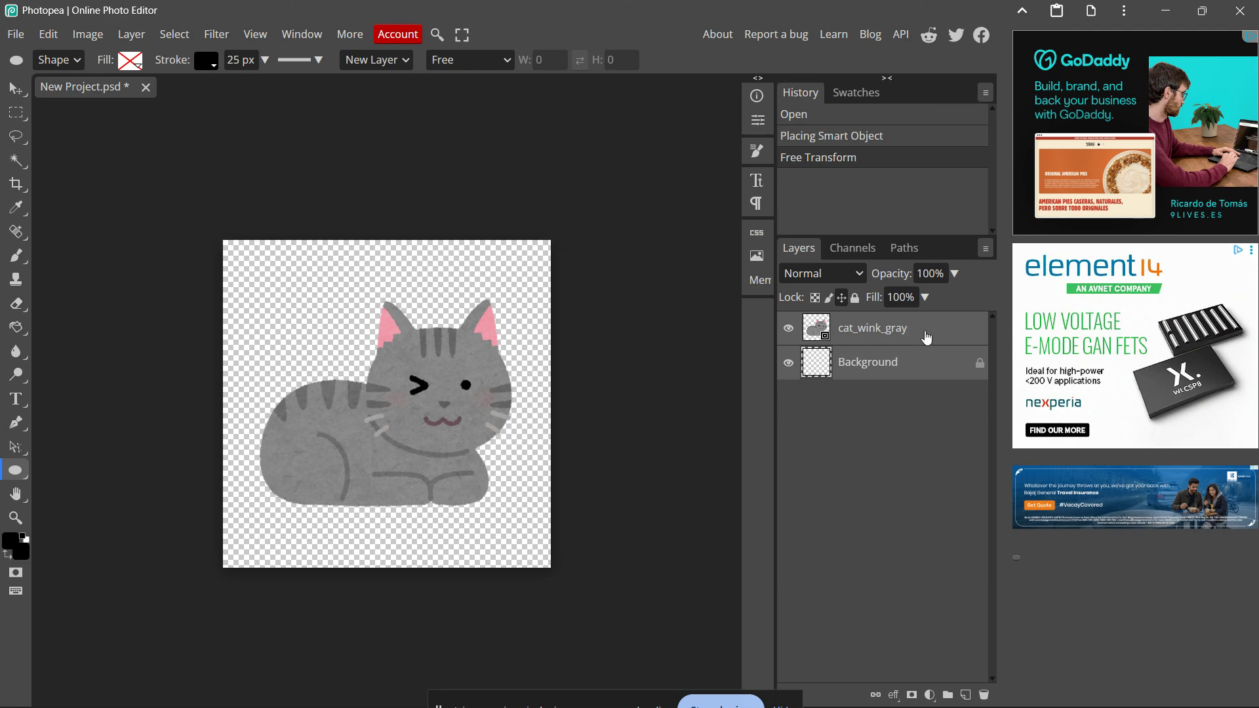
pyautogui.hotkey('ctrl', 'e')
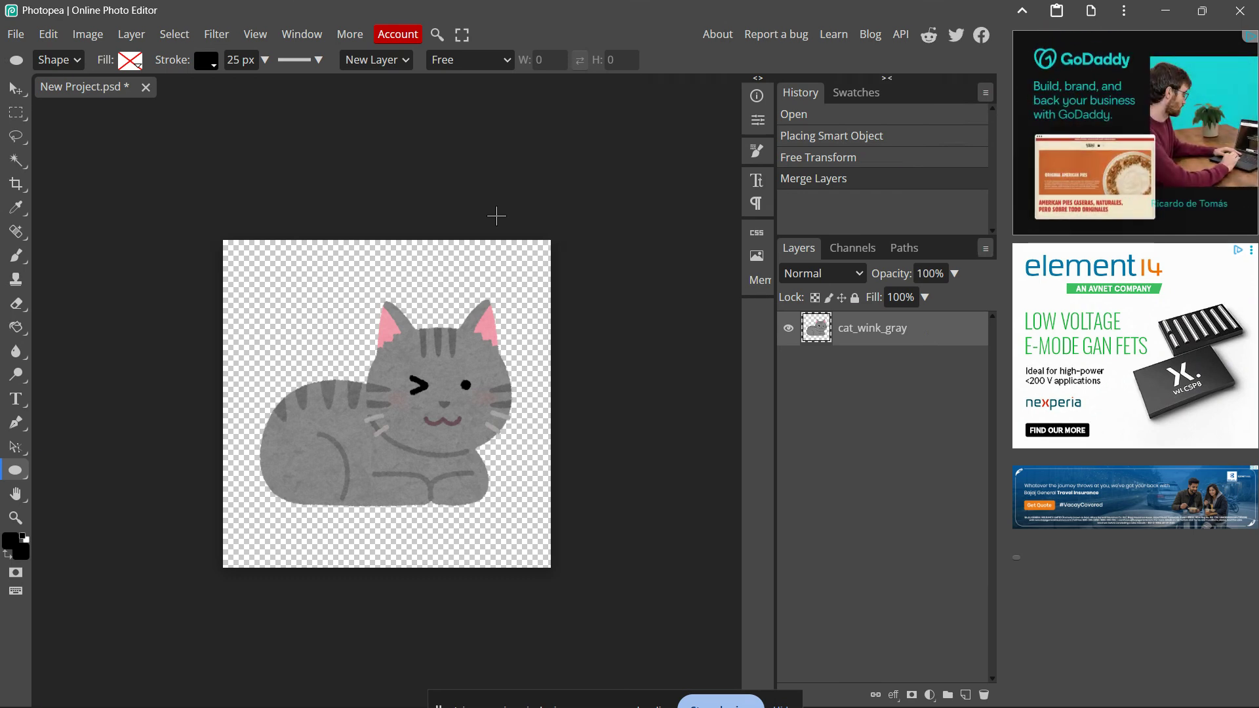
# Step: Start the Offset filter on the merged cat layer with a horizontal offset of 250 px
pyautogui.click(216, 34)
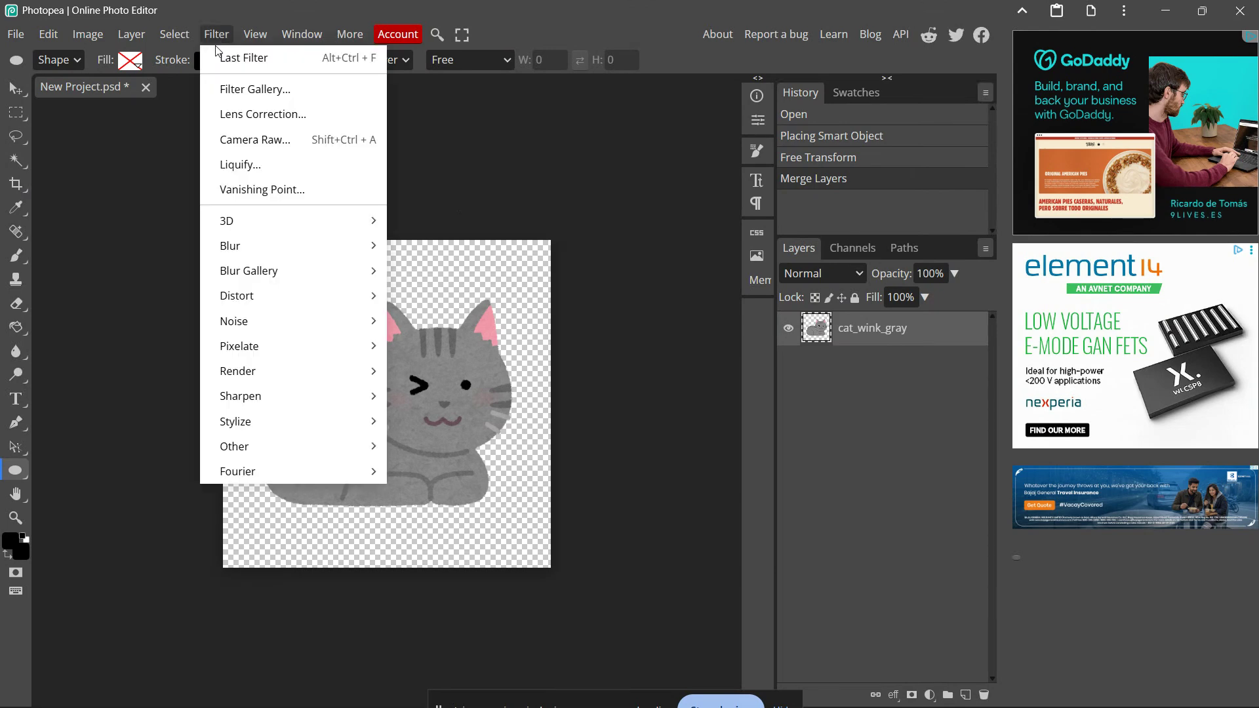
pyautogui.moveTo(312, 445)
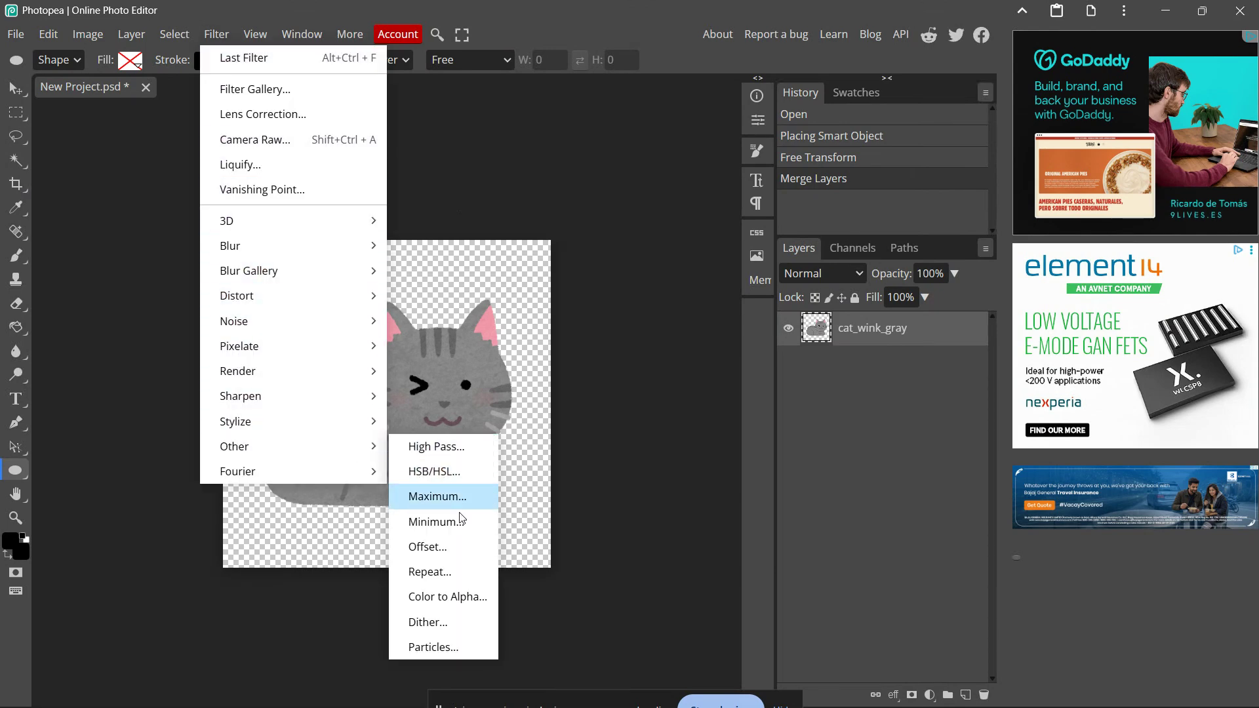
pyautogui.click(462, 545)
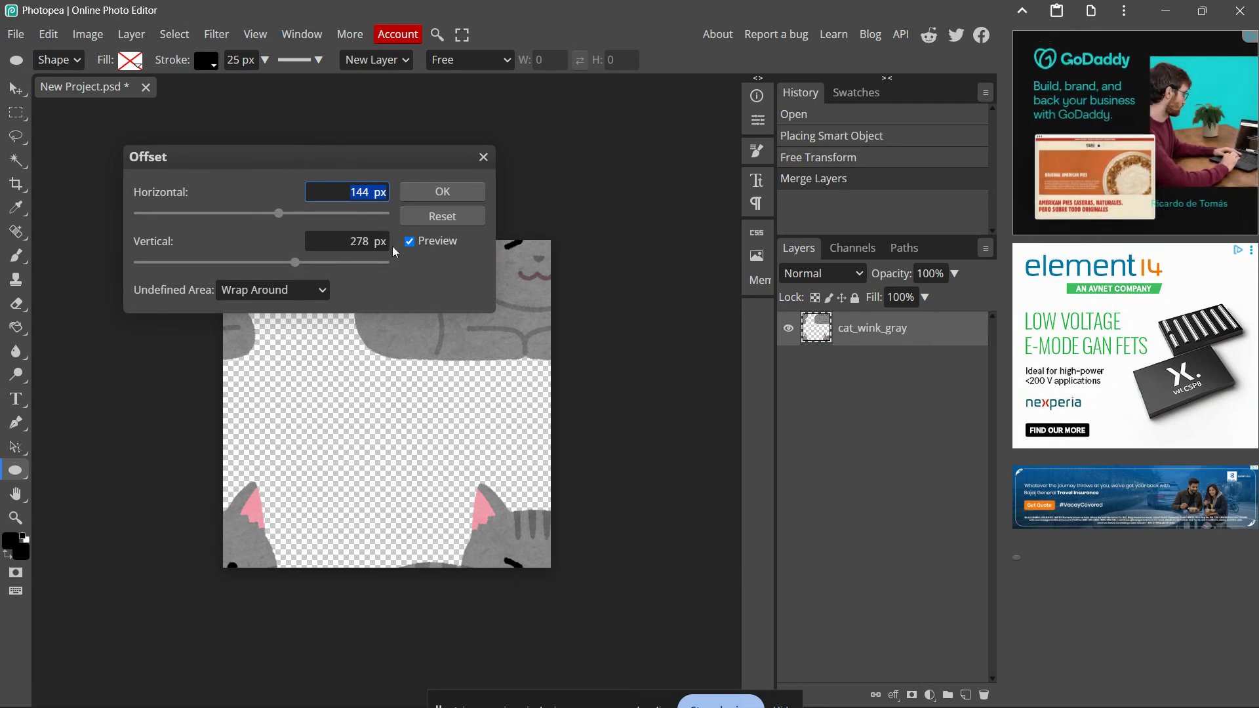
pyautogui.moveTo(363, 157); pyautogui.dragTo(973, 107)
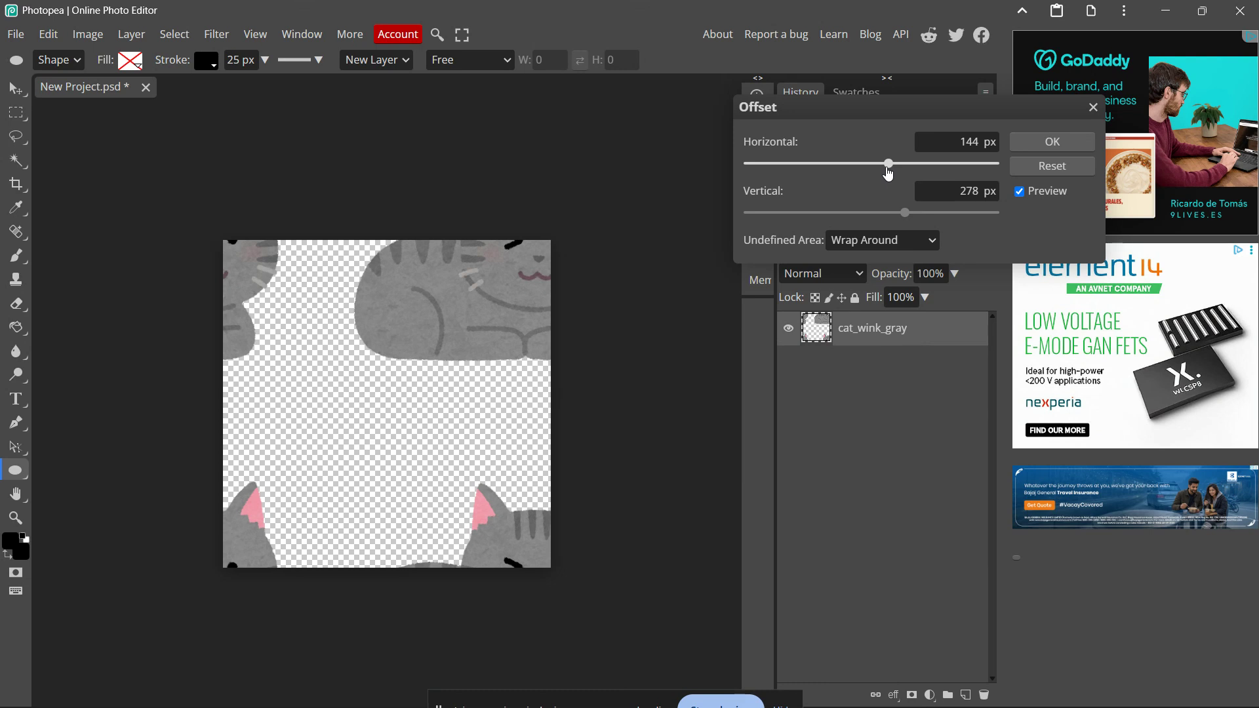
pyautogui.doubleClick(969, 143)
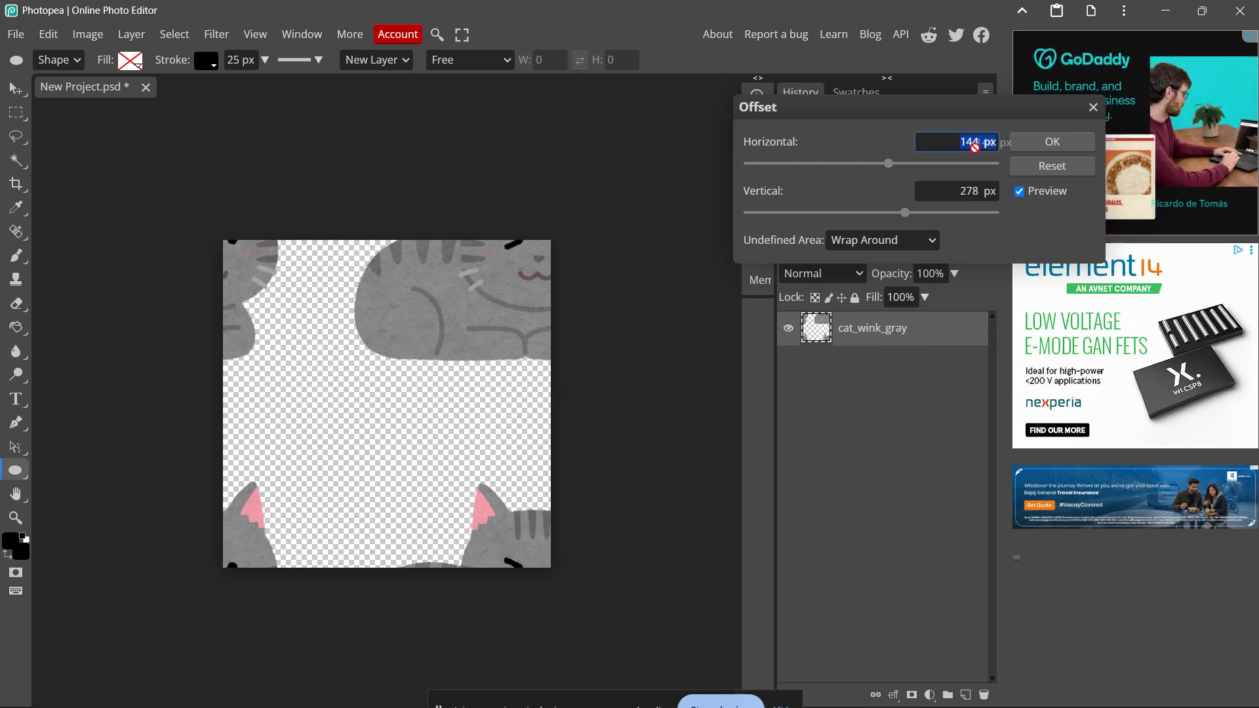
pyautogui.write('25')
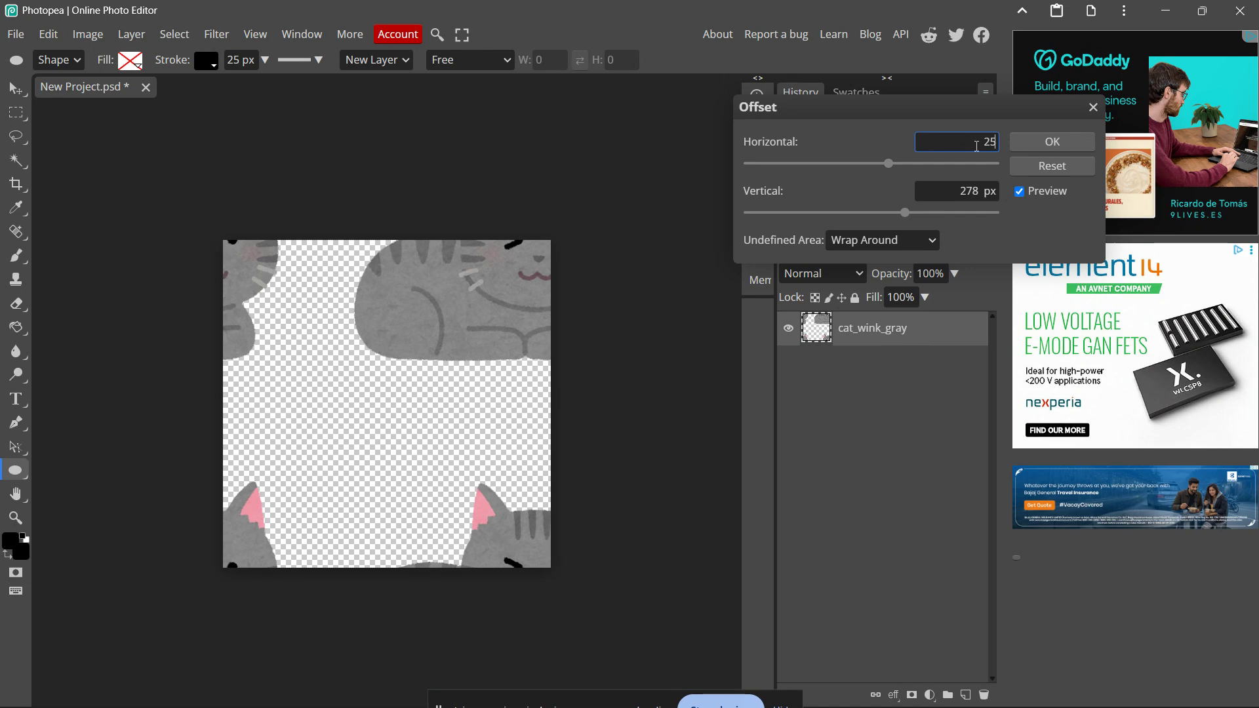
pyautogui.write('0')
# Step: Set the vertical offset to 250 px with the undefined area wrapped around, and apply the Offset filter
pyautogui.click(977, 192)
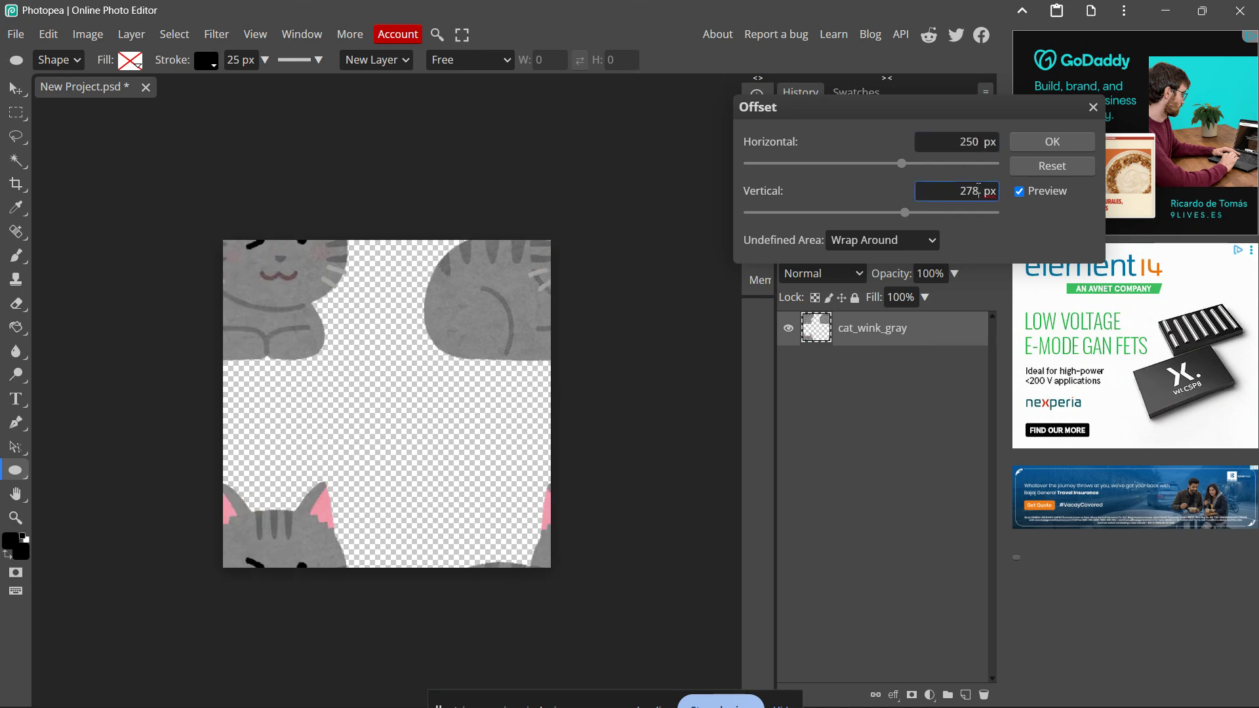
pyautogui.press('BackSpace')
pyautogui.press('BackSpace')
pyautogui.press('BackSpace')
pyautogui.write('250')
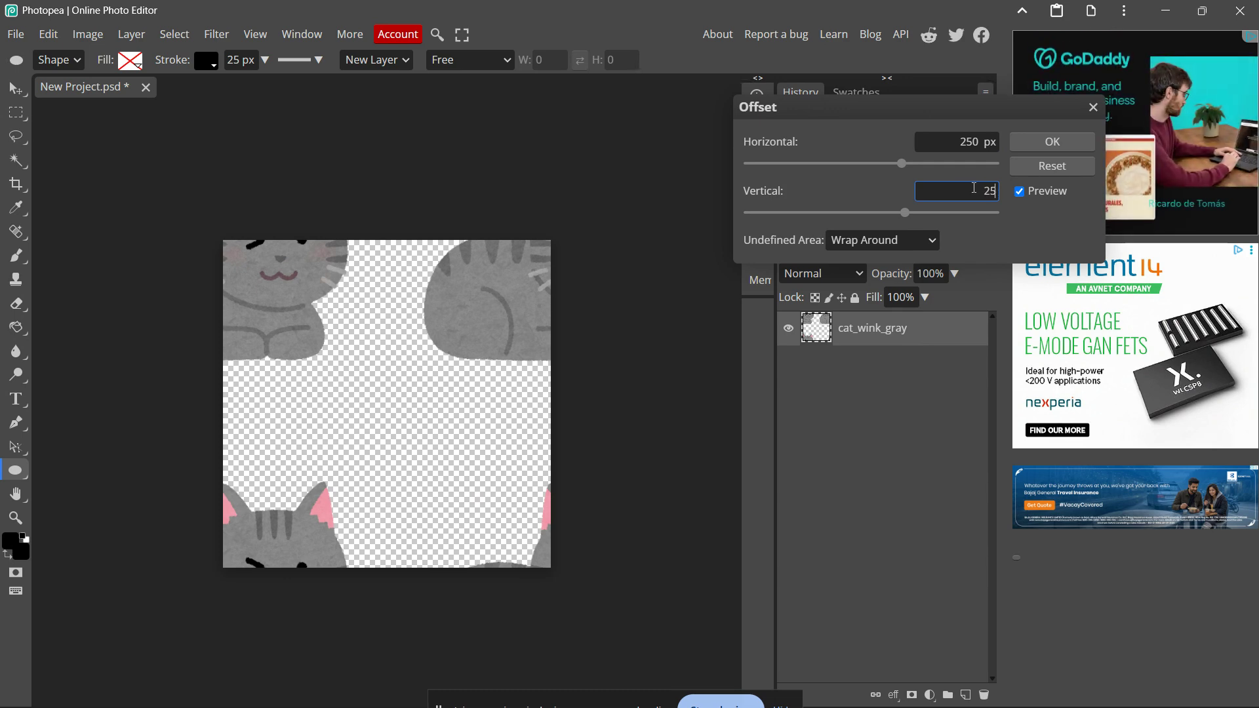
pyautogui.click(1006, 223)
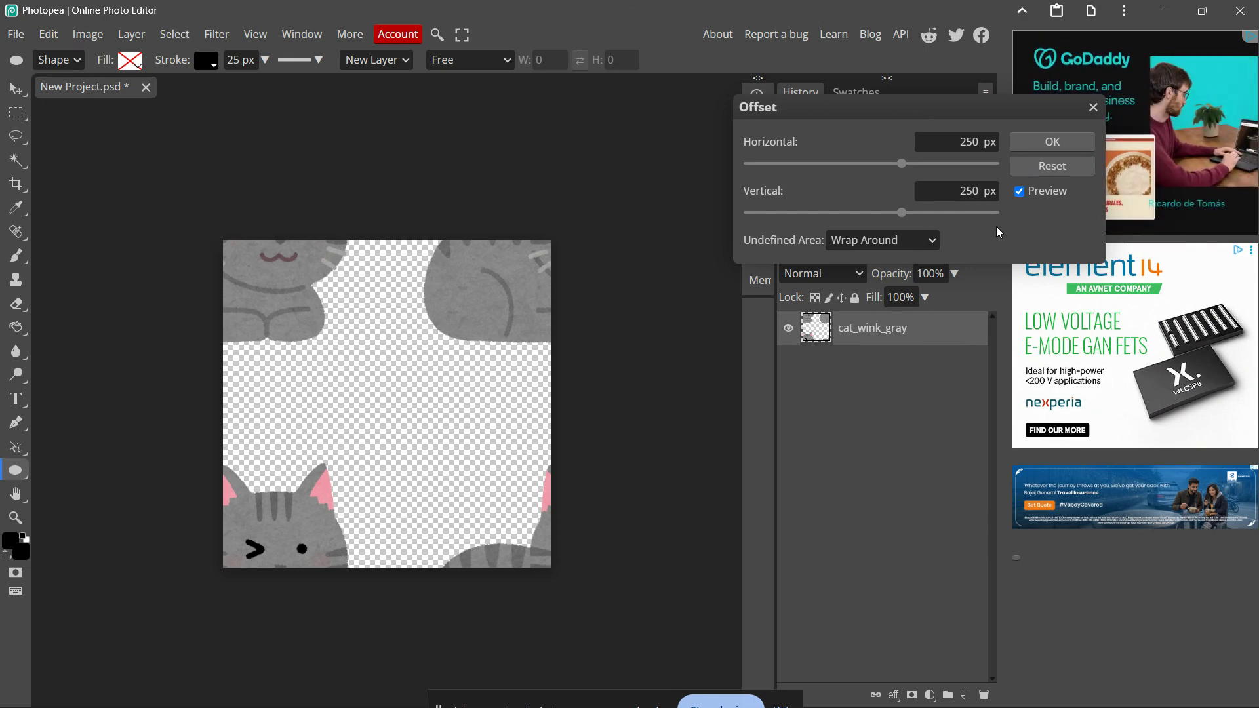
pyautogui.click(939, 242)
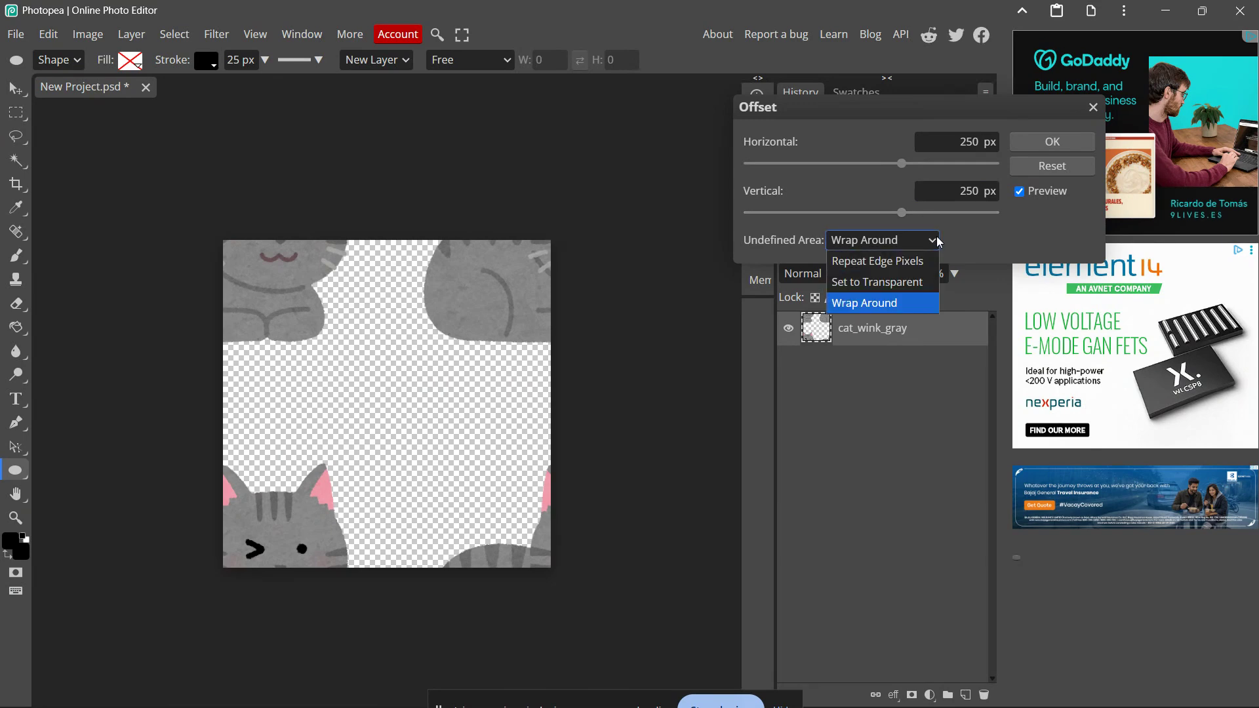
pyautogui.click(904, 301)
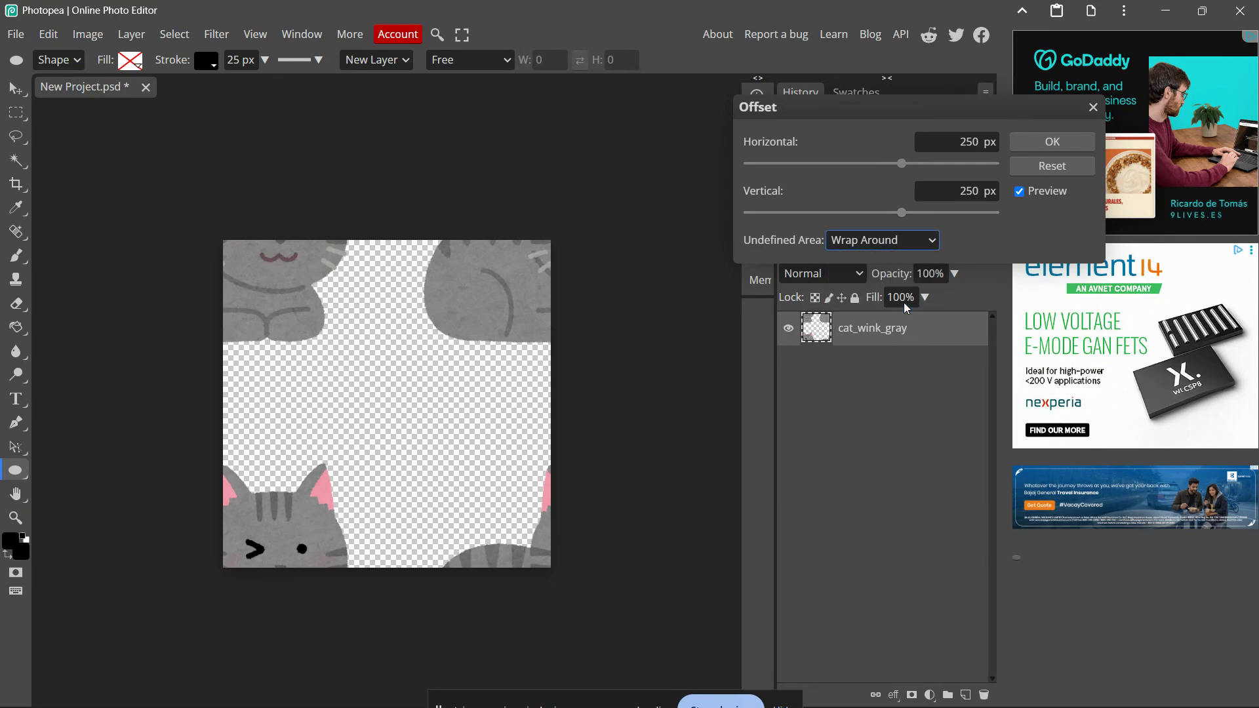
pyautogui.click(1068, 143)
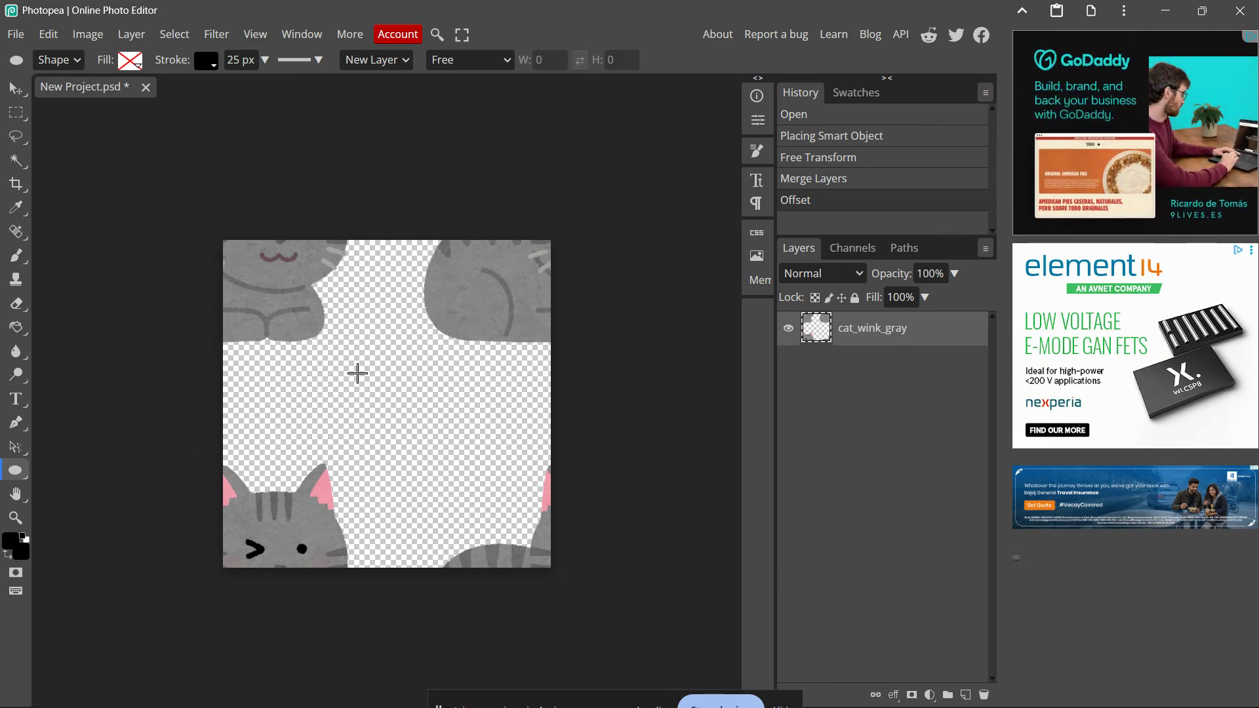
# Step: Draw an unfilled circle with a 25 px black stroke in the empty middle area and move it to the canvas centre
pyautogui.moveTo(356, 373); pyautogui.dragTo(450, 467)
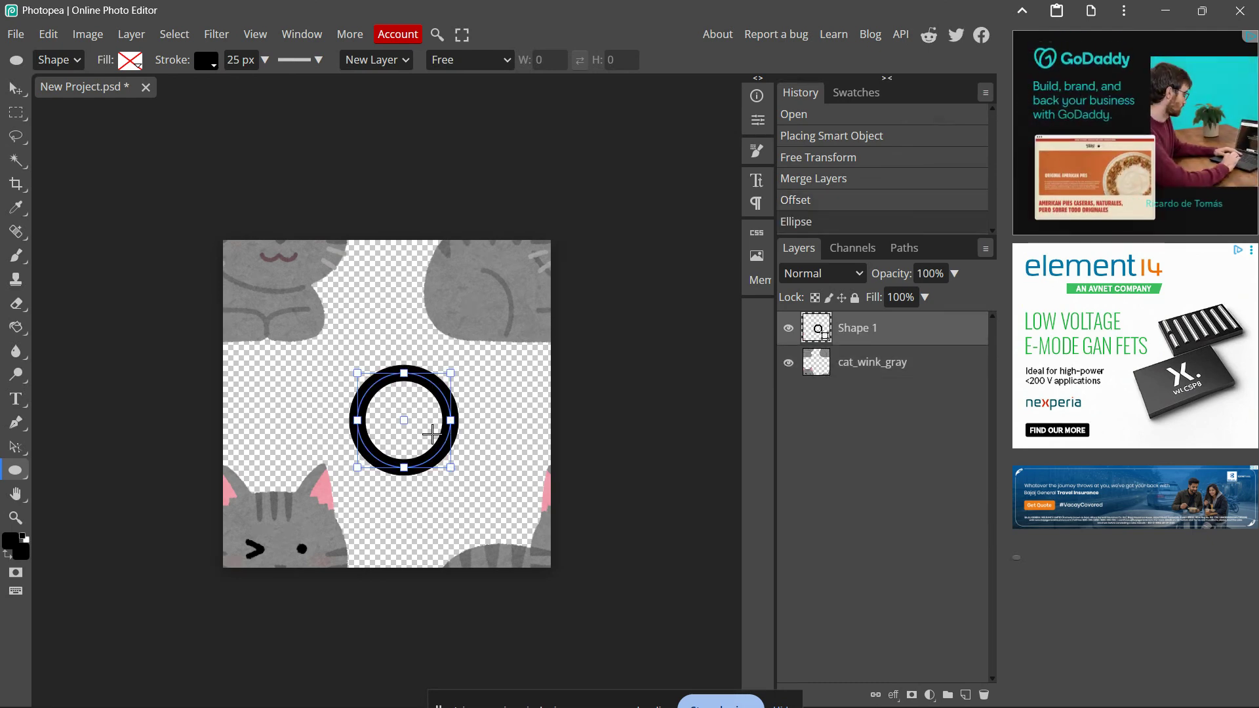
pyautogui.press('v')
pyautogui.moveTo(438, 466); pyautogui.dragTo(418, 446)
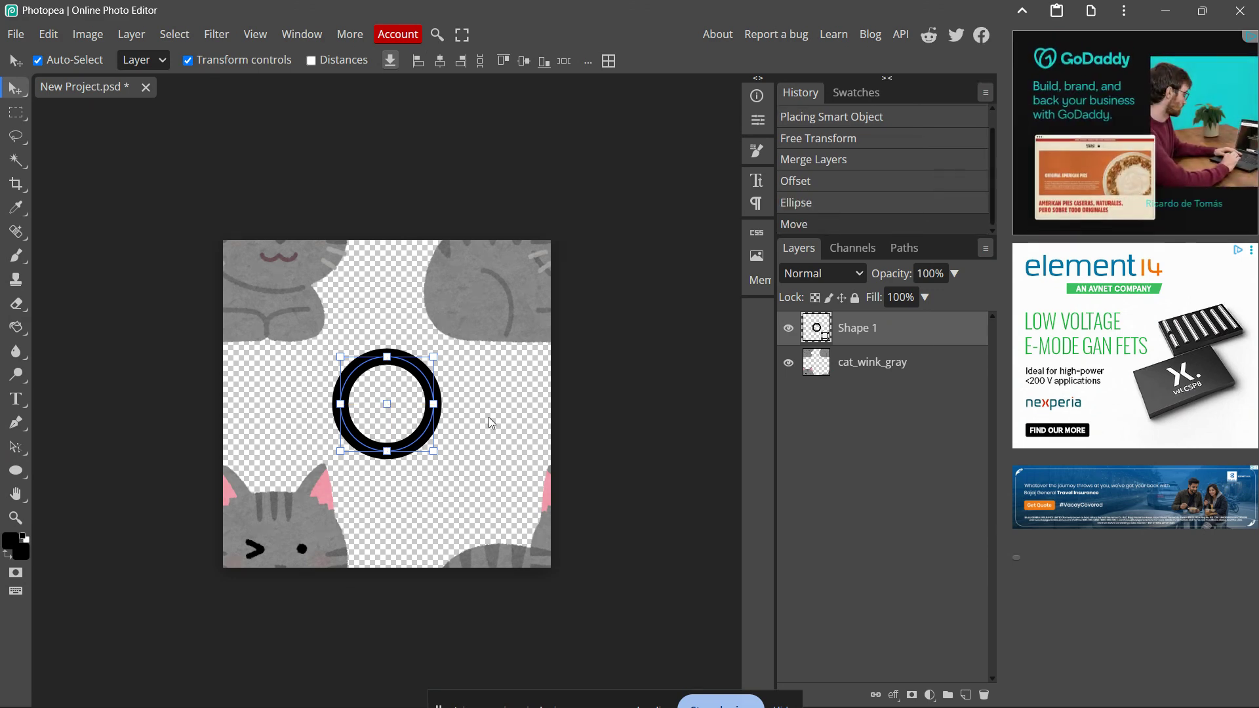
pyautogui.click(657, 519)
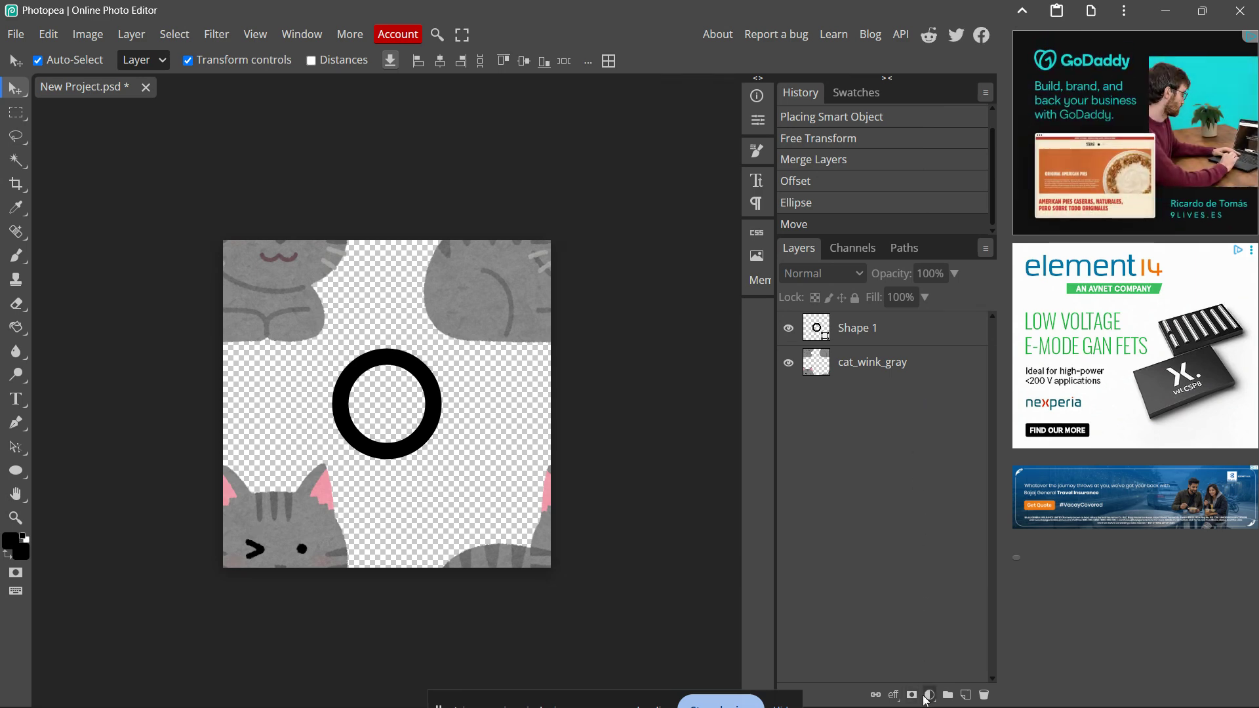
pyautogui.click(928, 696)
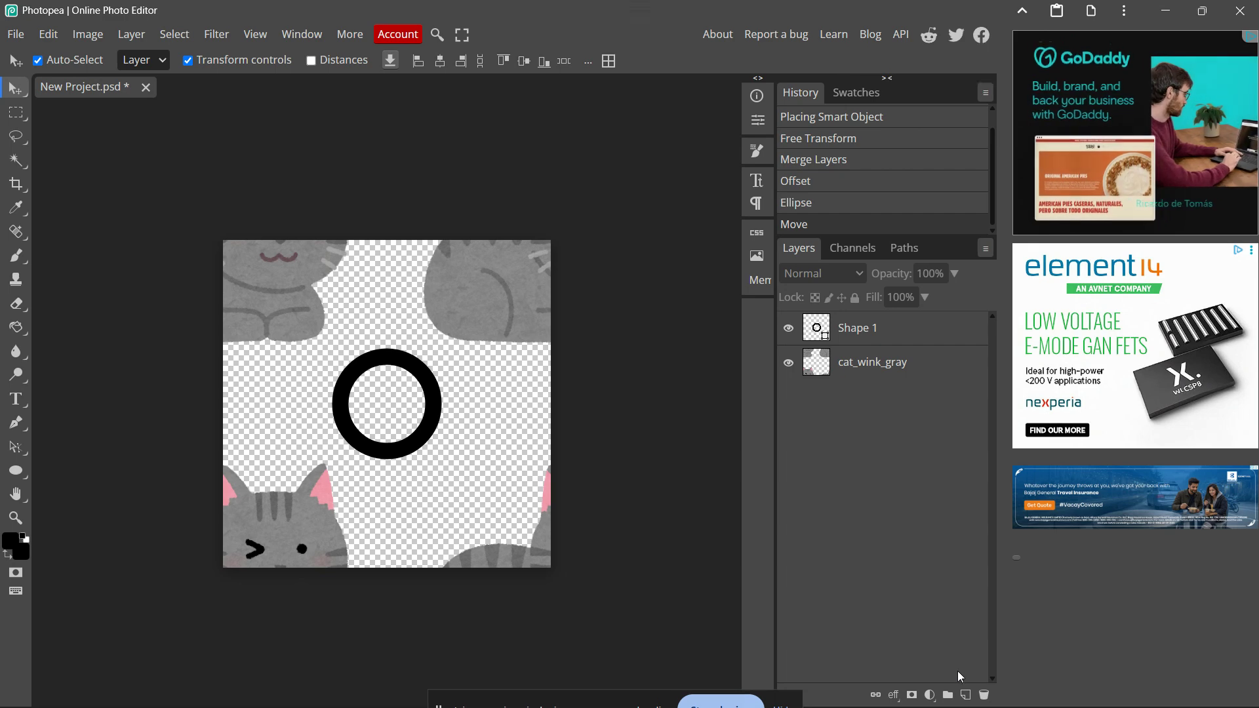
pyautogui.click(966, 696)
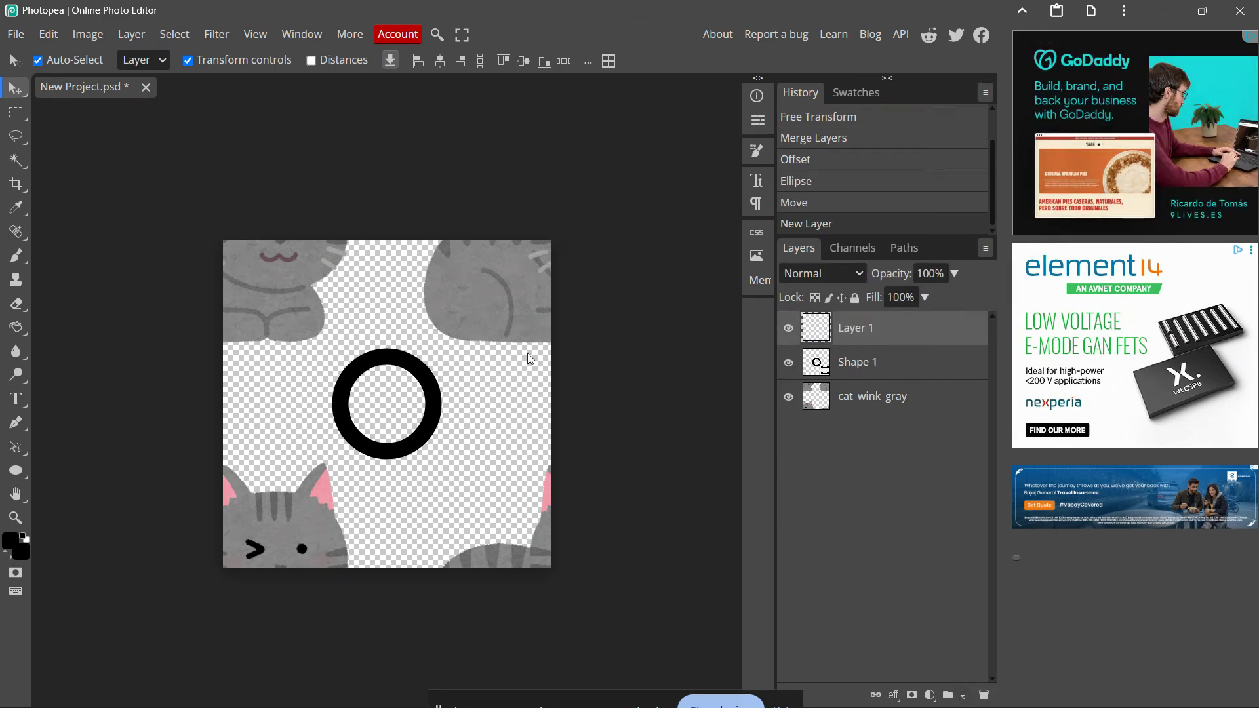
pyautogui.click(17, 327)
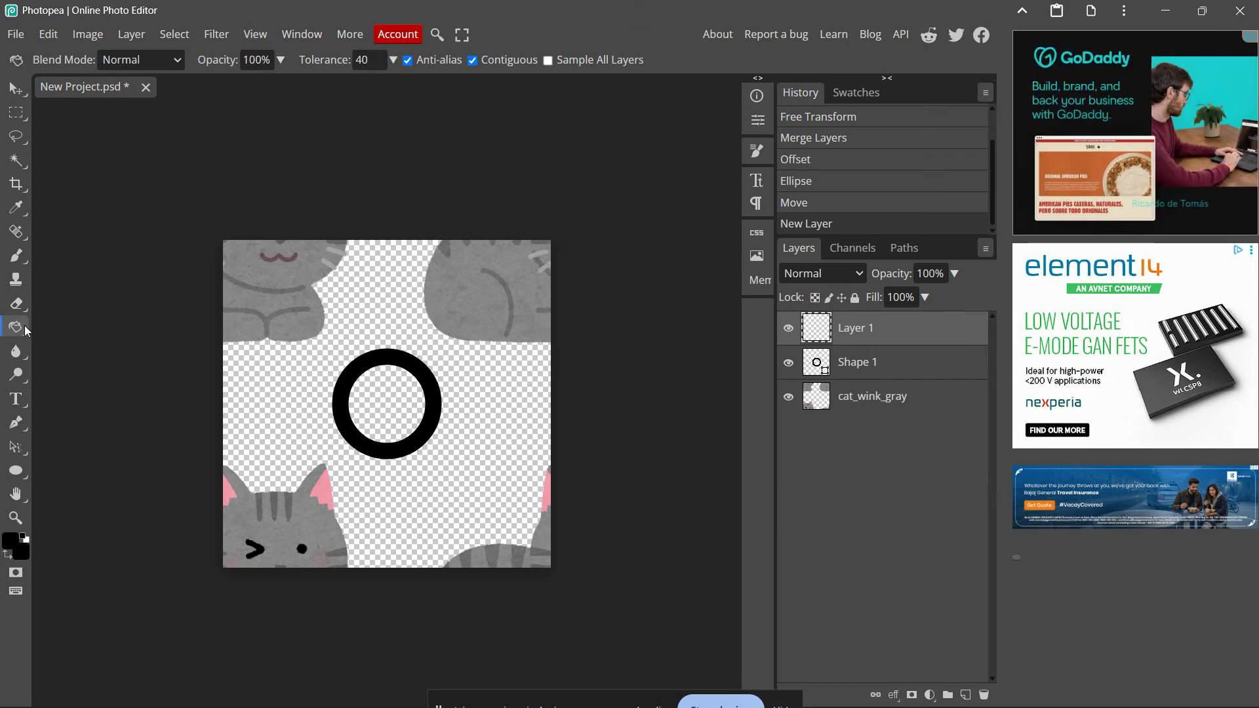
pyautogui.click(487, 381)
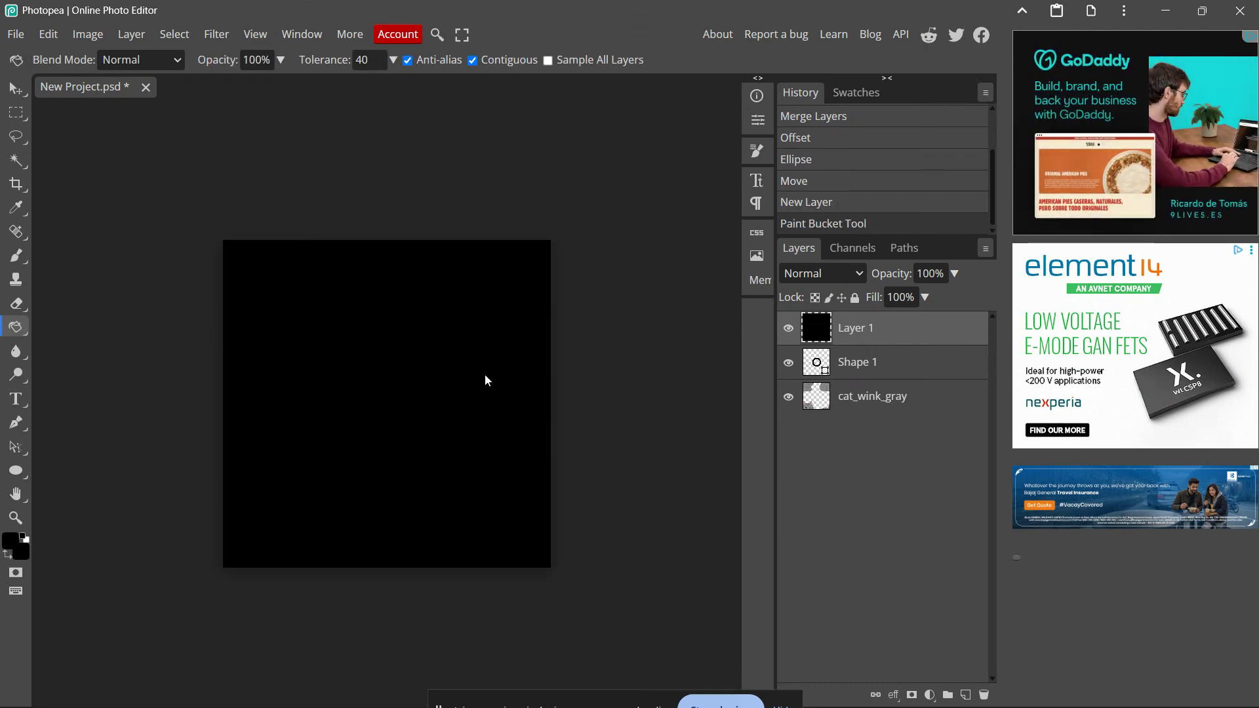
pyautogui.hotkey('ctrl', 'z')
pyautogui.hotkey('ctrl', 'z')
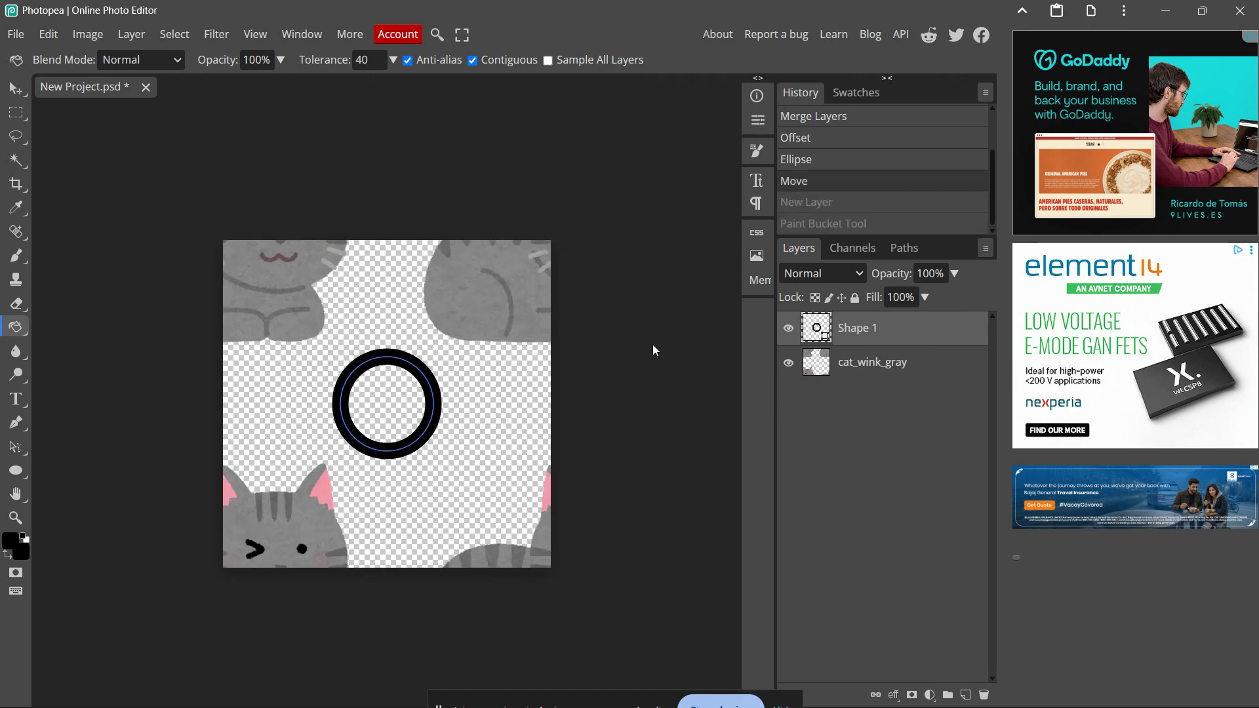
# Step: Define a new pattern from the tile with the offset cat and the centred circle
pyautogui.click(48, 34)
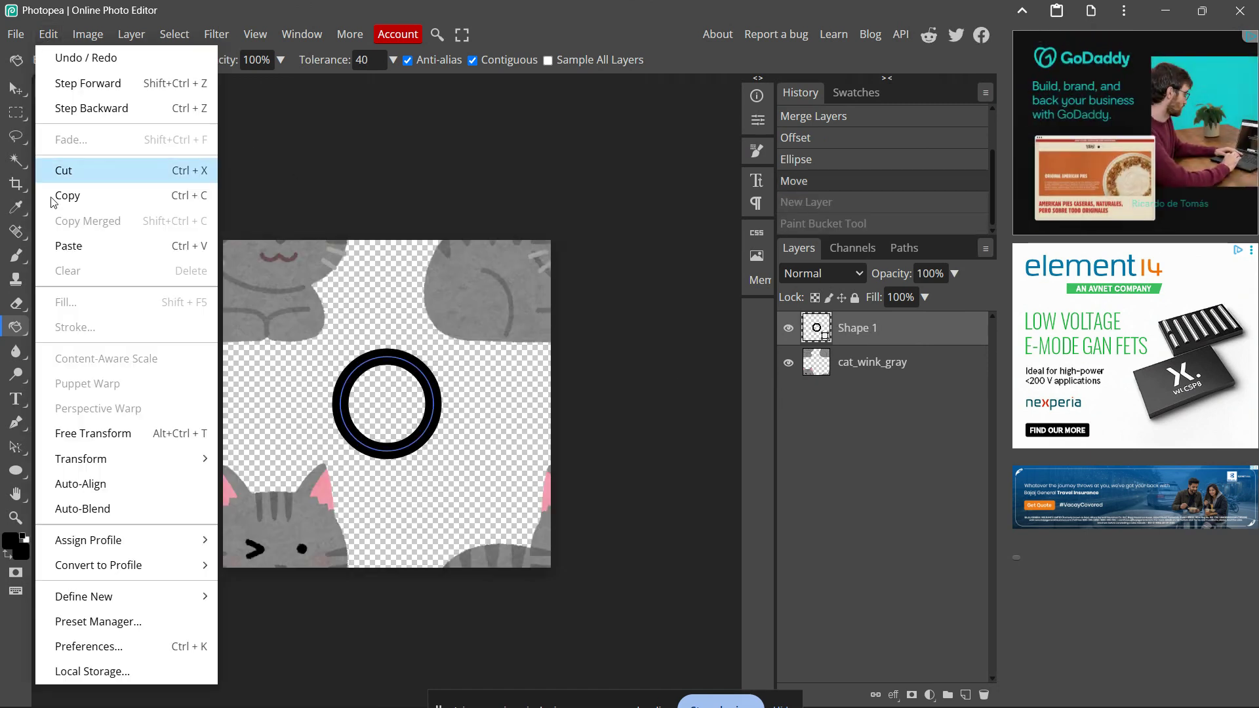
pyautogui.moveTo(127, 595)
pyautogui.click(253, 597)
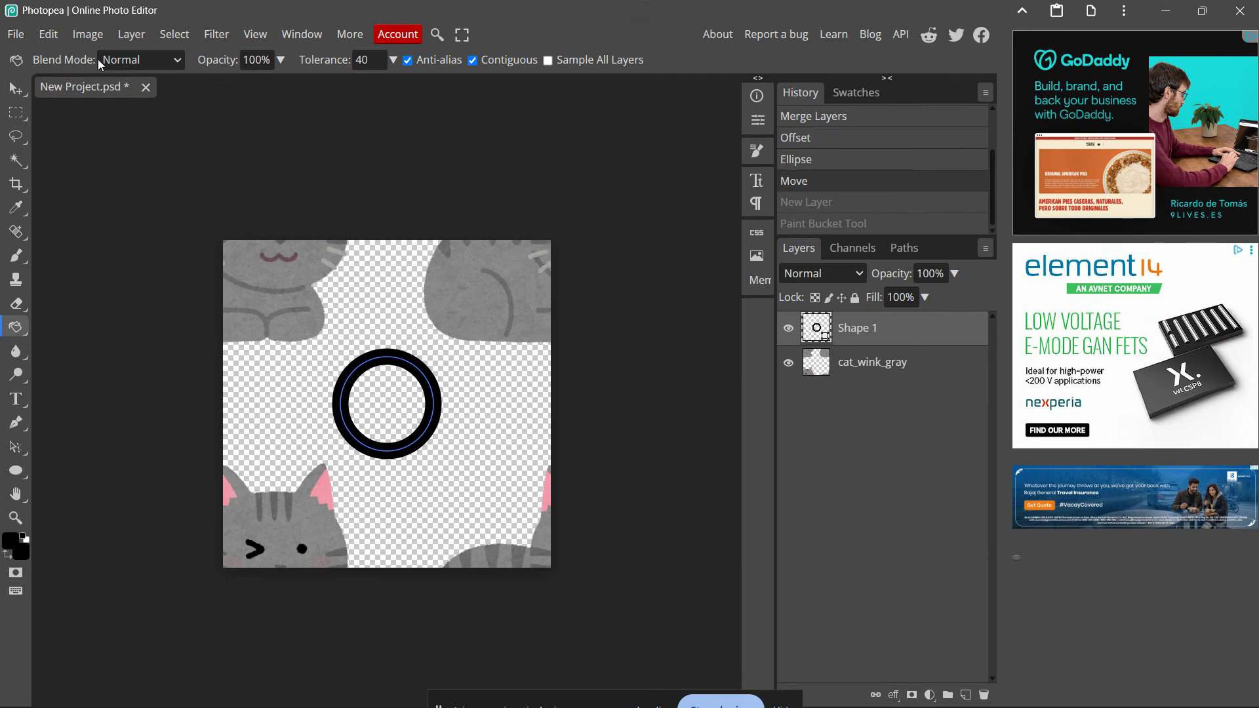
# Step: Create a new 1920 × 1080 px project at 72 DPI with a transparent background
pyautogui.click(14, 41)
pyautogui.click(39, 57)
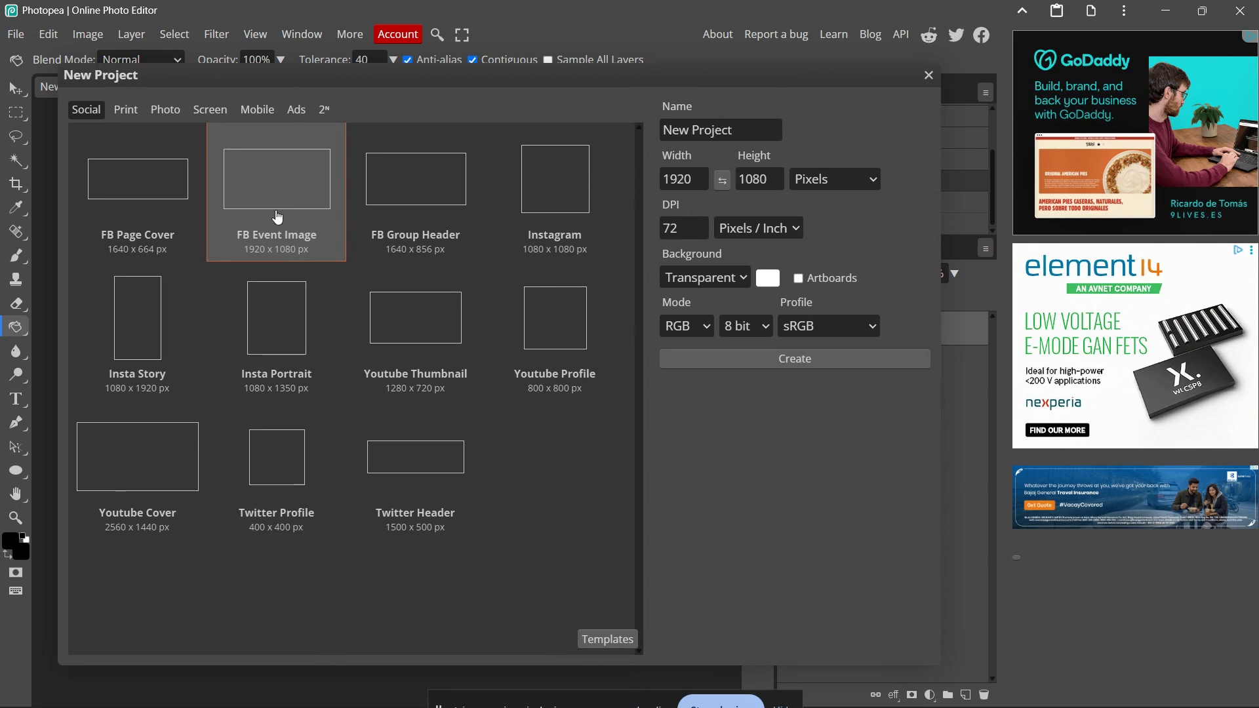
pyautogui.click(796, 361)
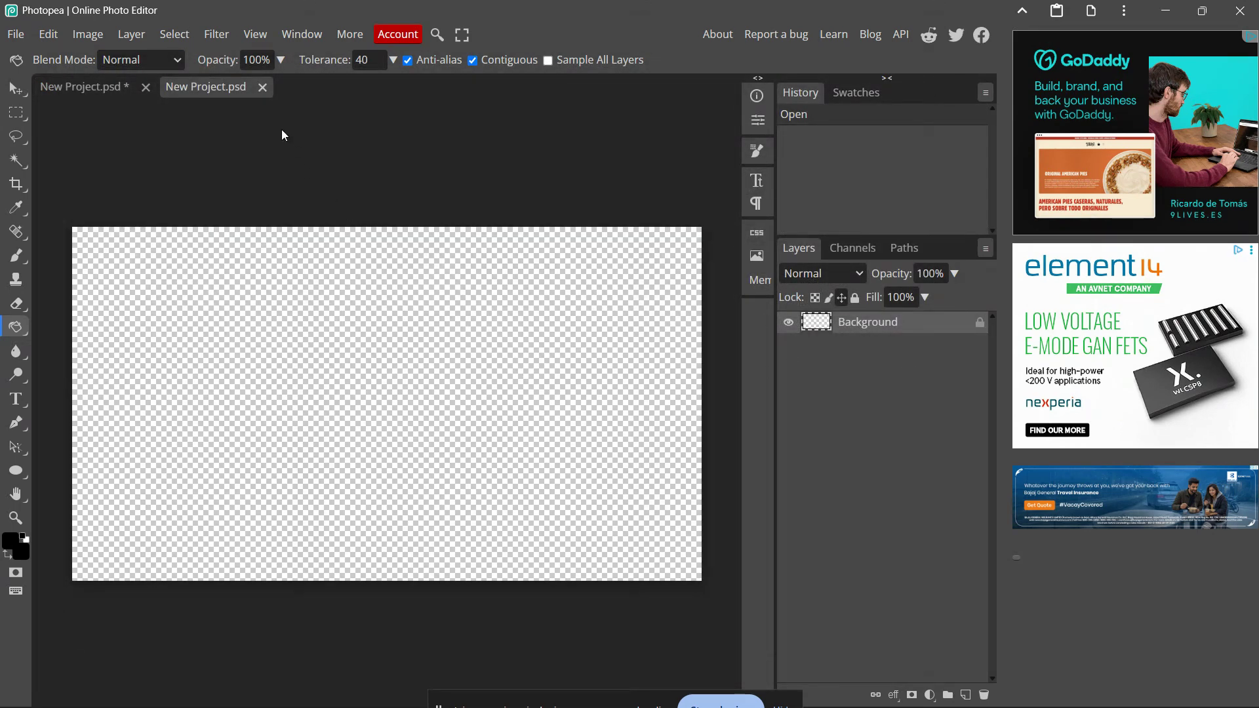
# Step: Add a Pattern Fill layer to the new project and choose the cat-and-circle pattern for it
pyautogui.click(216, 36)
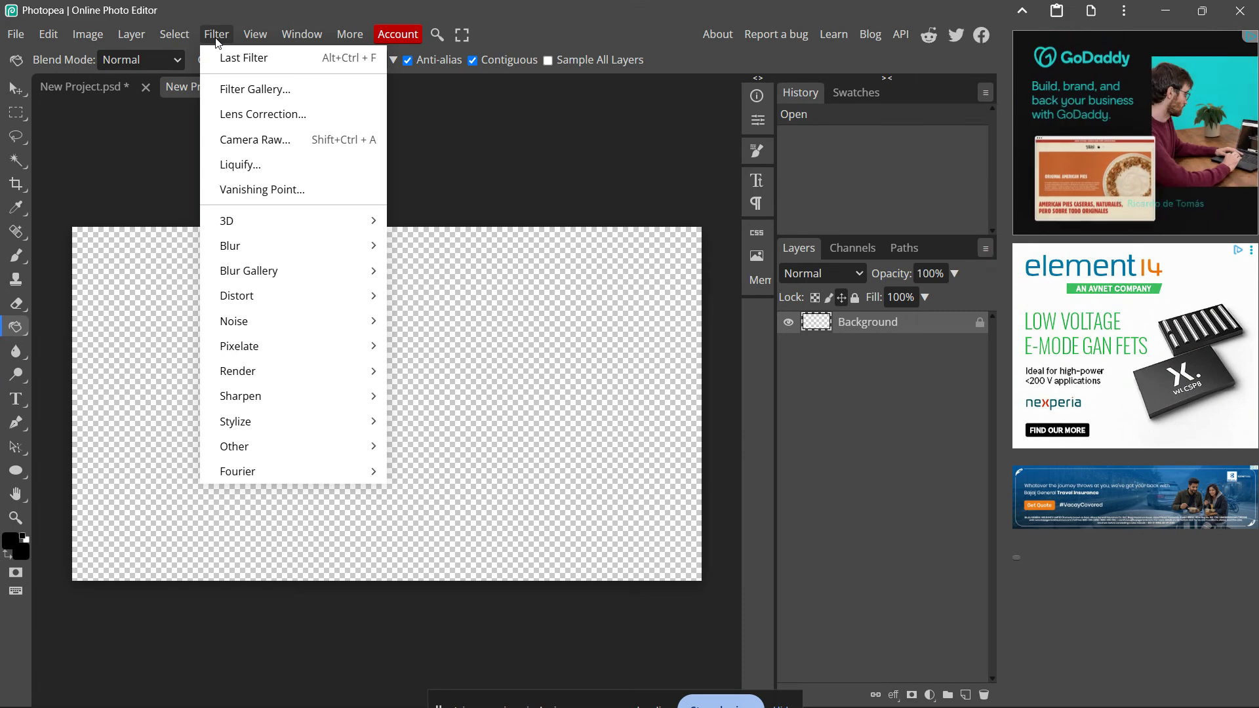
pyautogui.moveTo(131, 36)
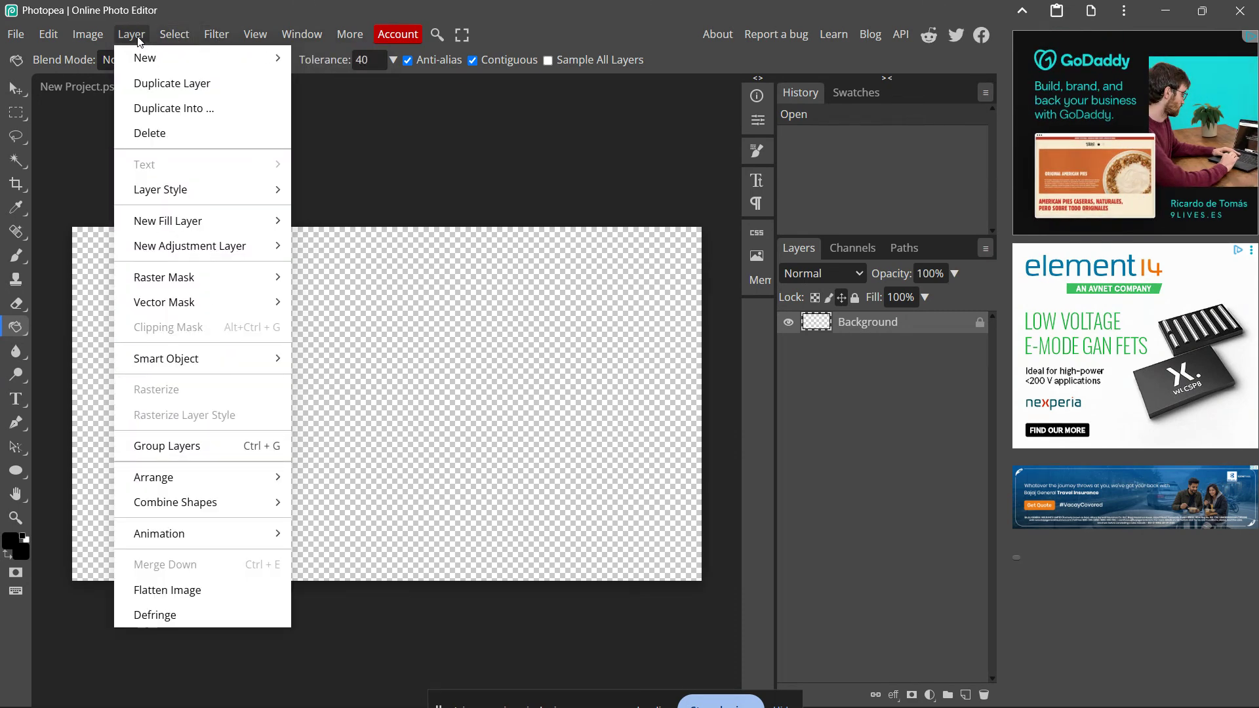
pyautogui.moveTo(229, 219)
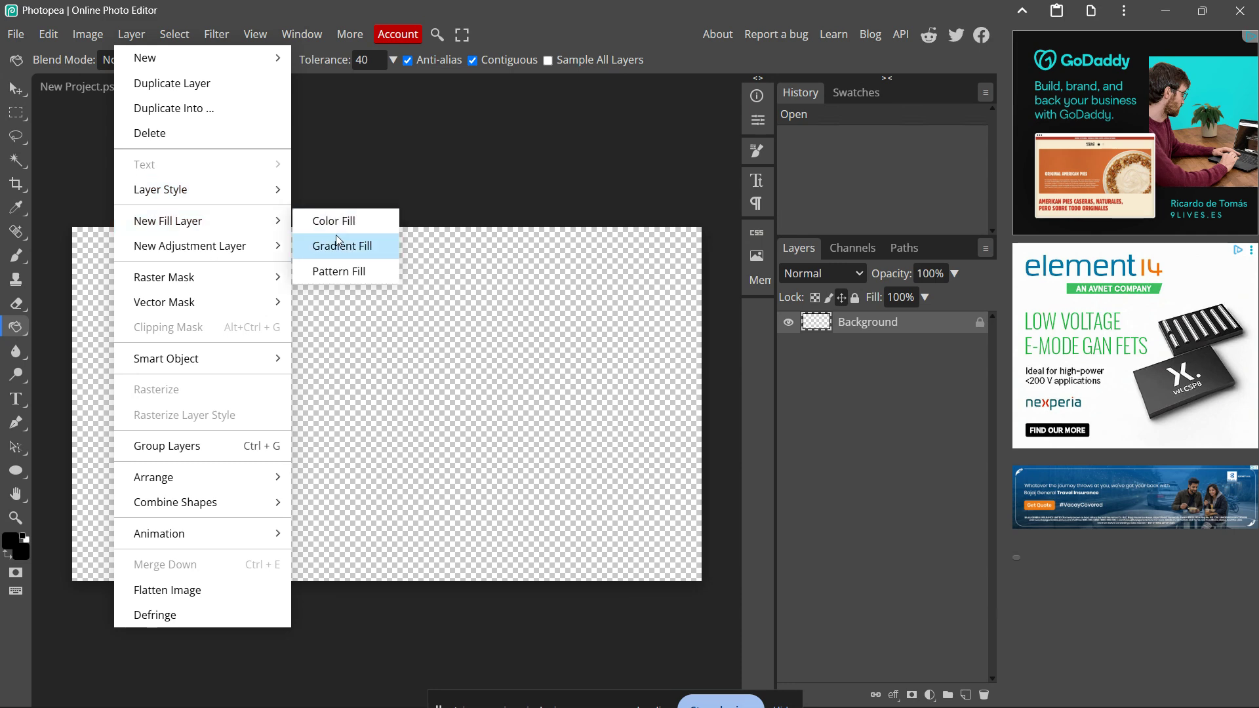
pyautogui.click(368, 265)
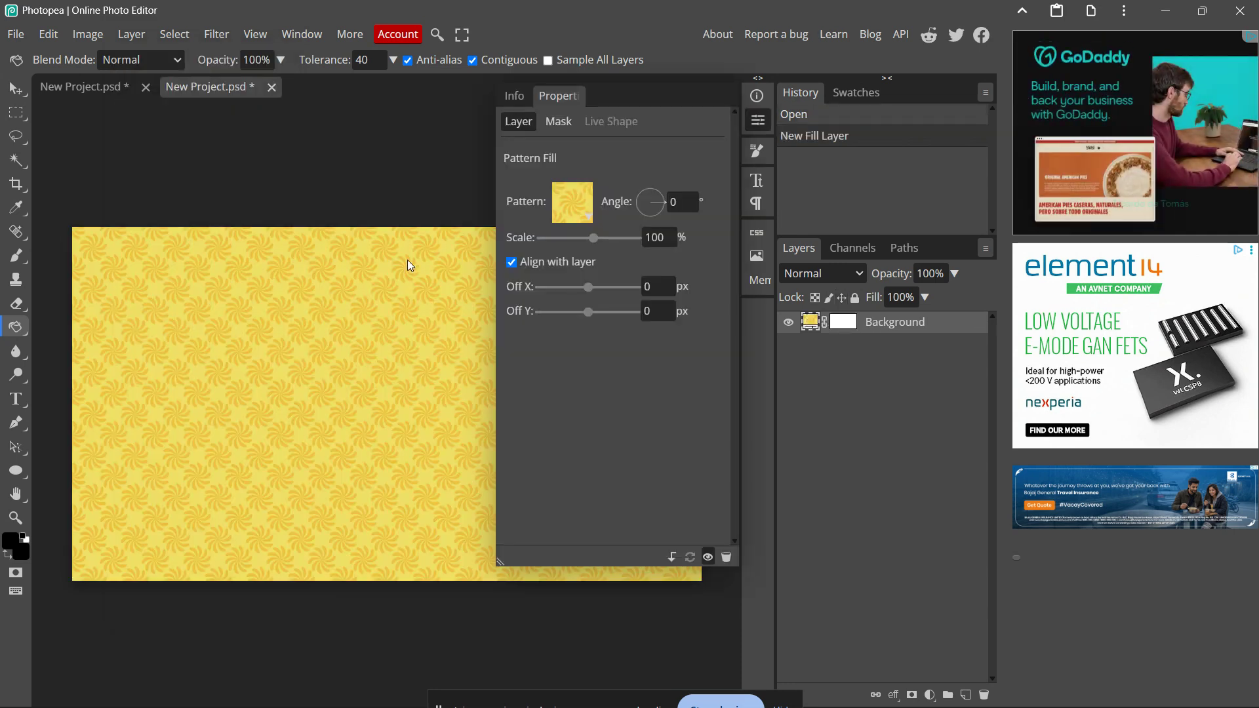
pyautogui.click(585, 199)
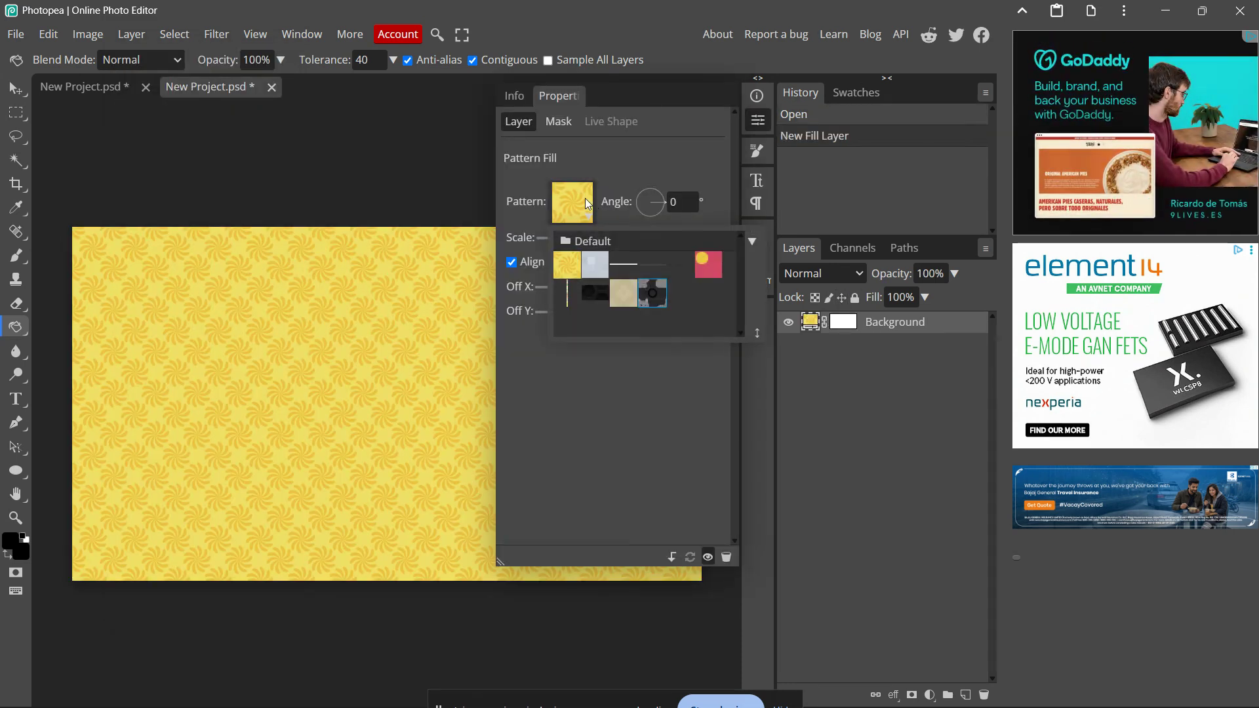
pyautogui.click(652, 306)
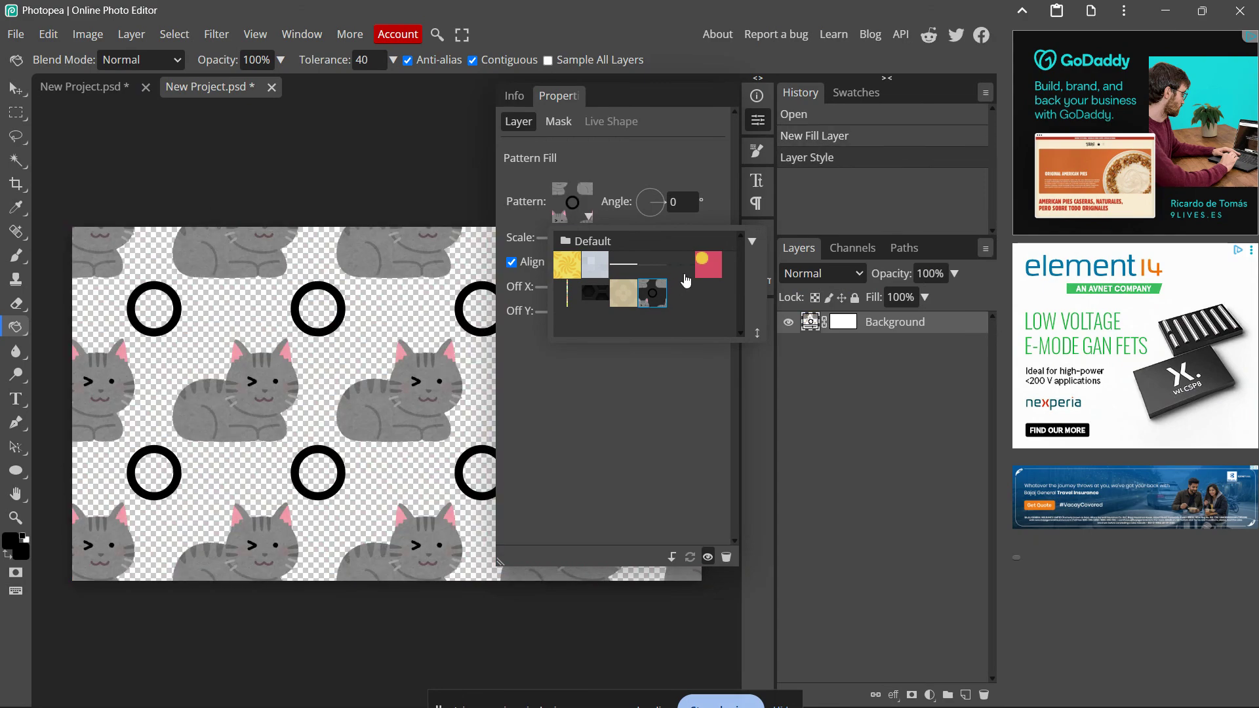
pyautogui.click(716, 210)
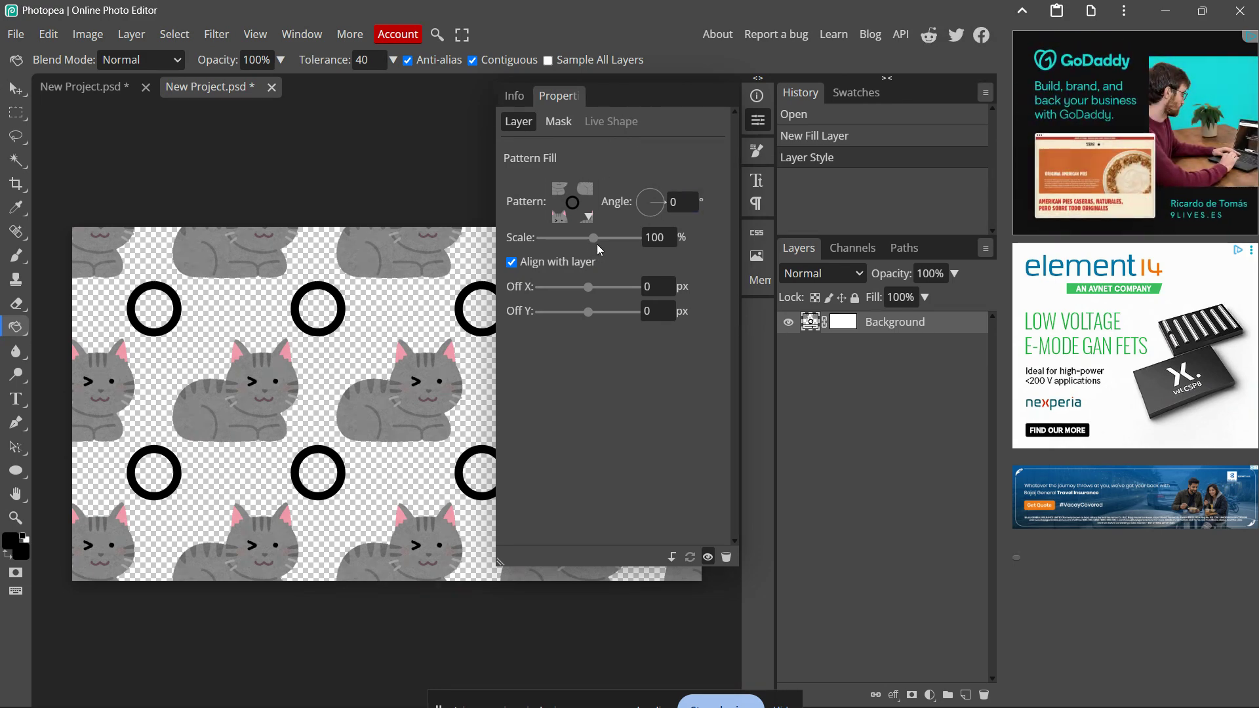
# Step: Set the pattern fill's angle to -41° and its scale to 51%, and close its properties
pyautogui.moveTo(594, 239); pyautogui.dragTo(574, 243)
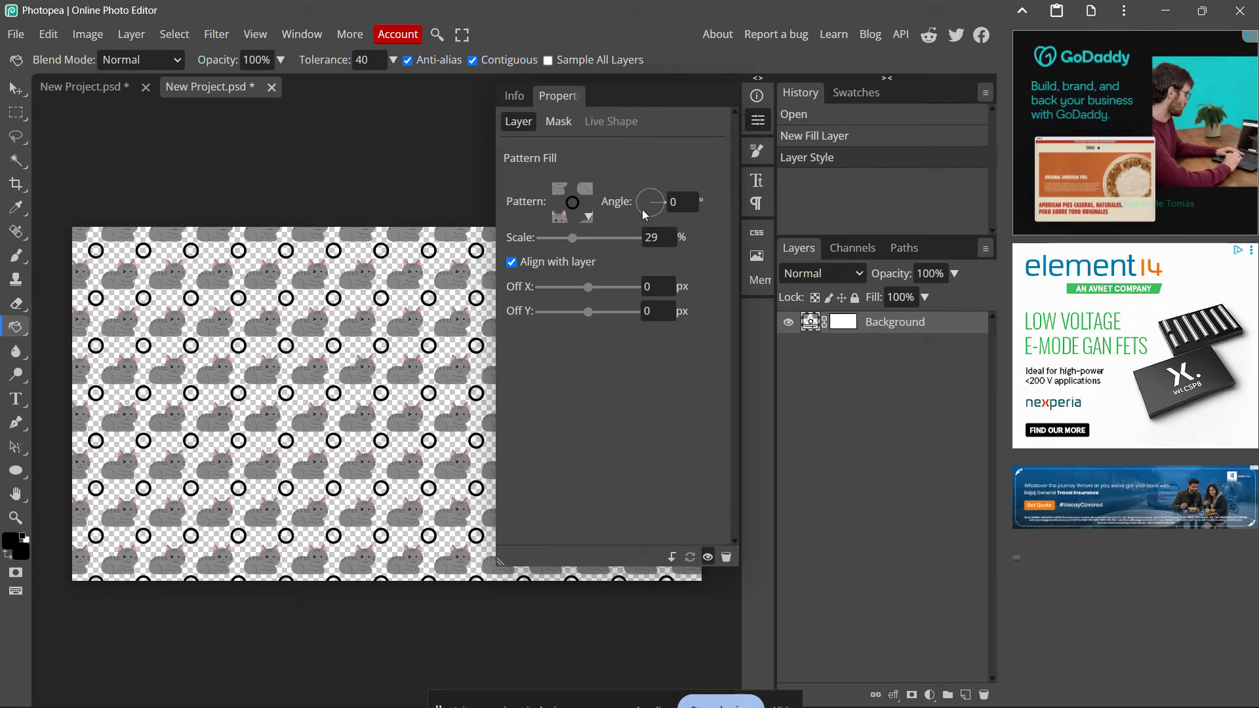
pyautogui.moveTo(652, 200); pyautogui.dragTo(678, 226)
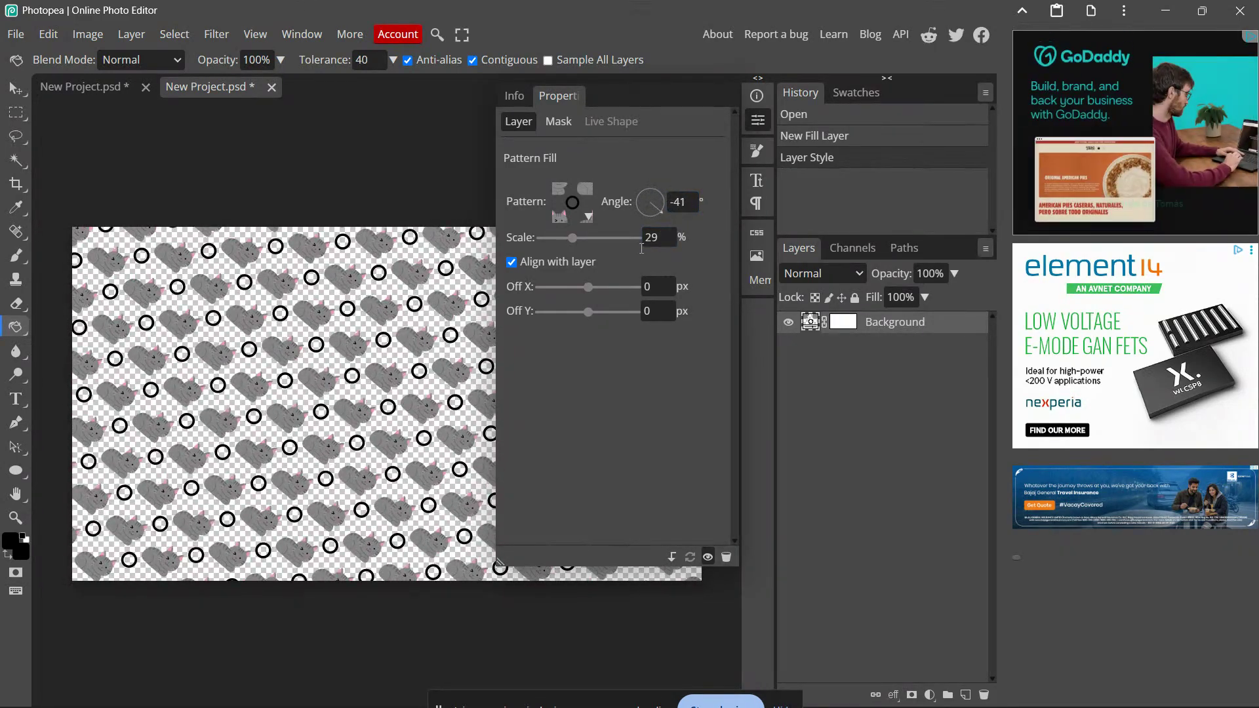
pyautogui.click(583, 249)
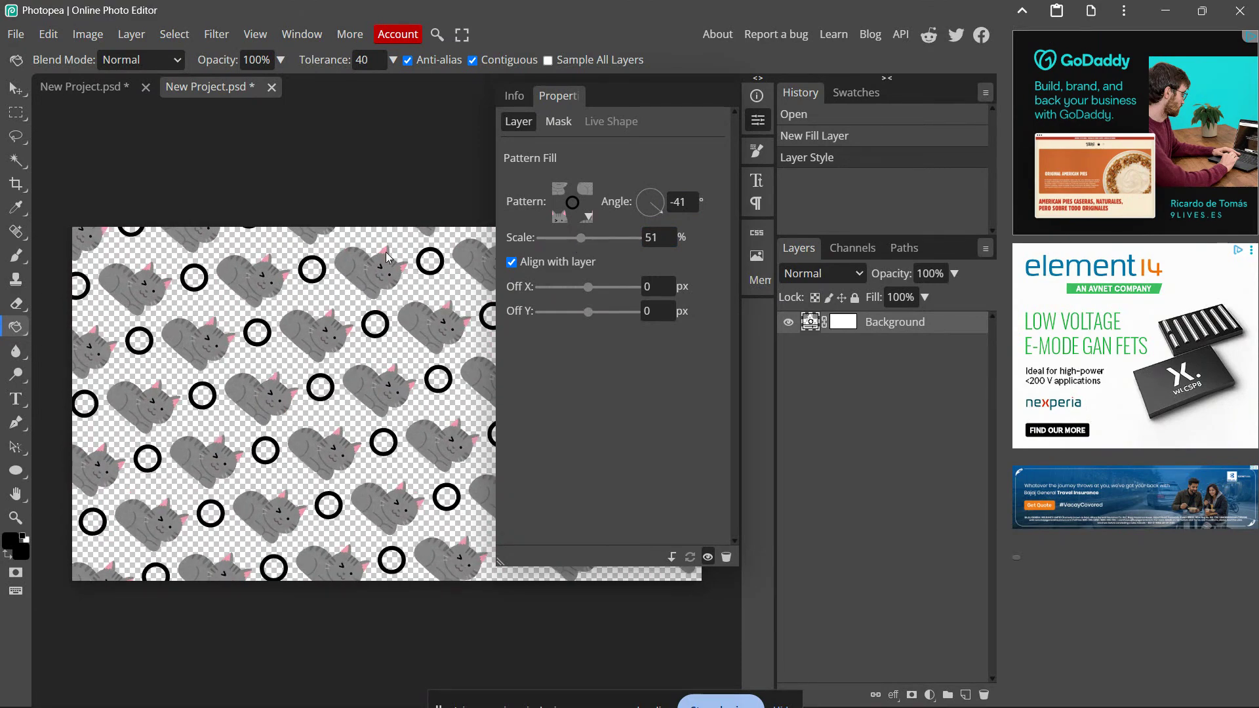
pyautogui.click(758, 119)
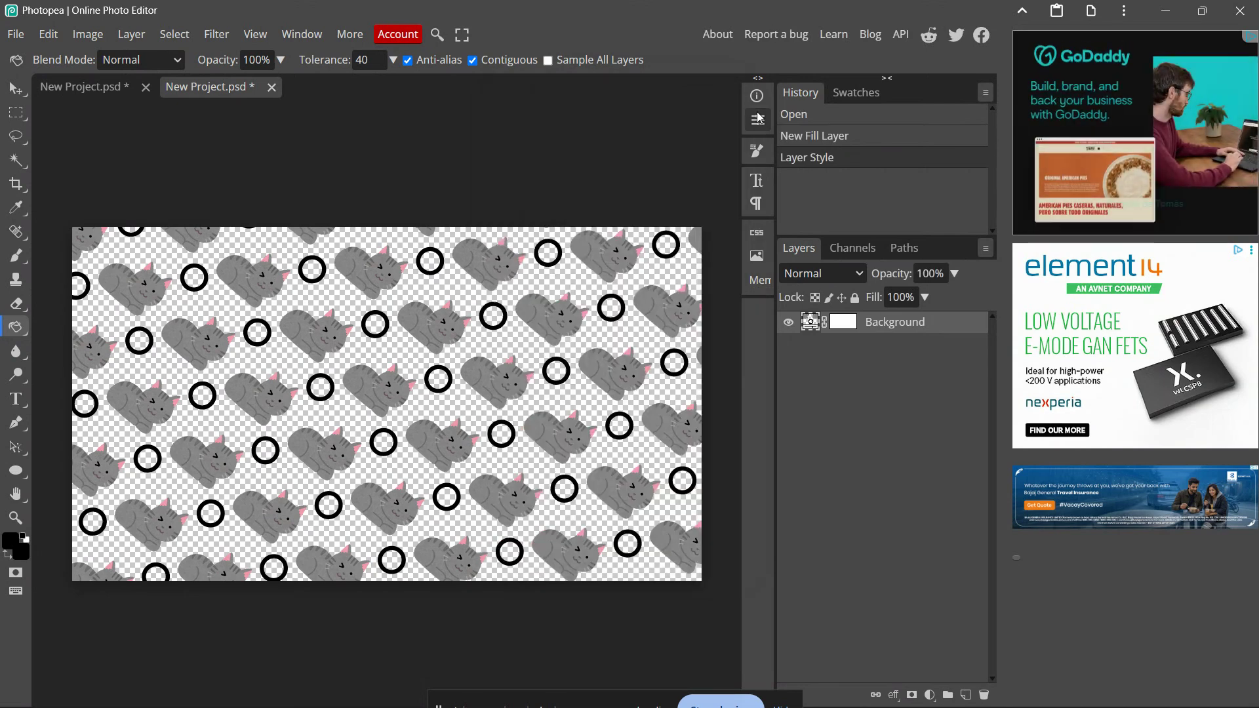